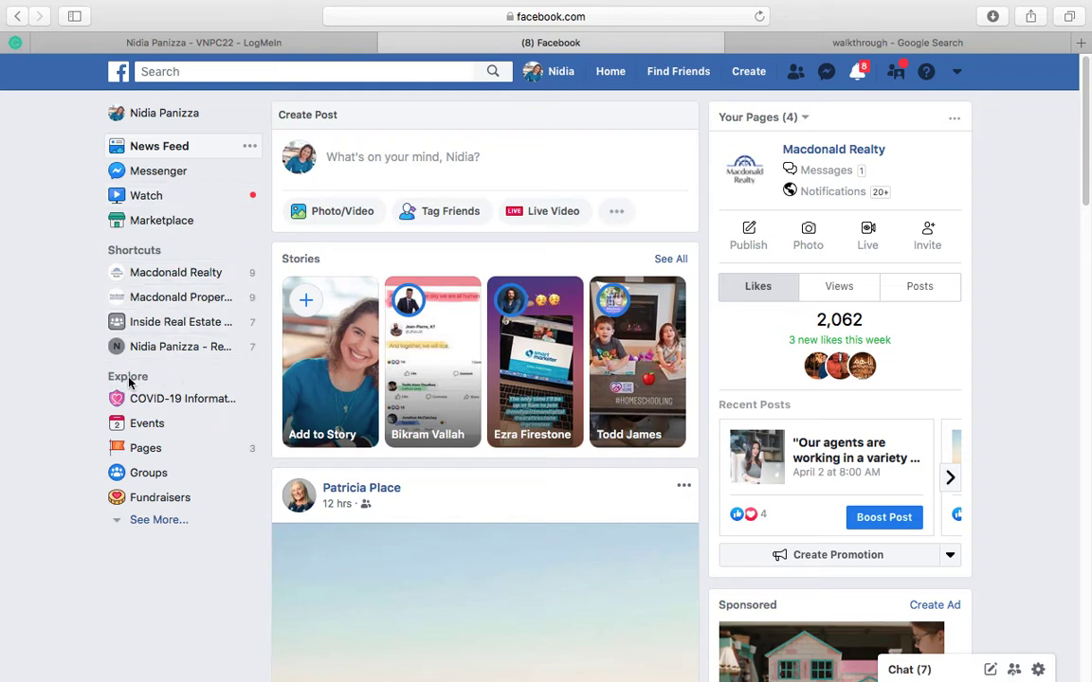
# Step: Open the Events page, look through its listings, and show the private and public event creation options
pyautogui.click(147, 426)
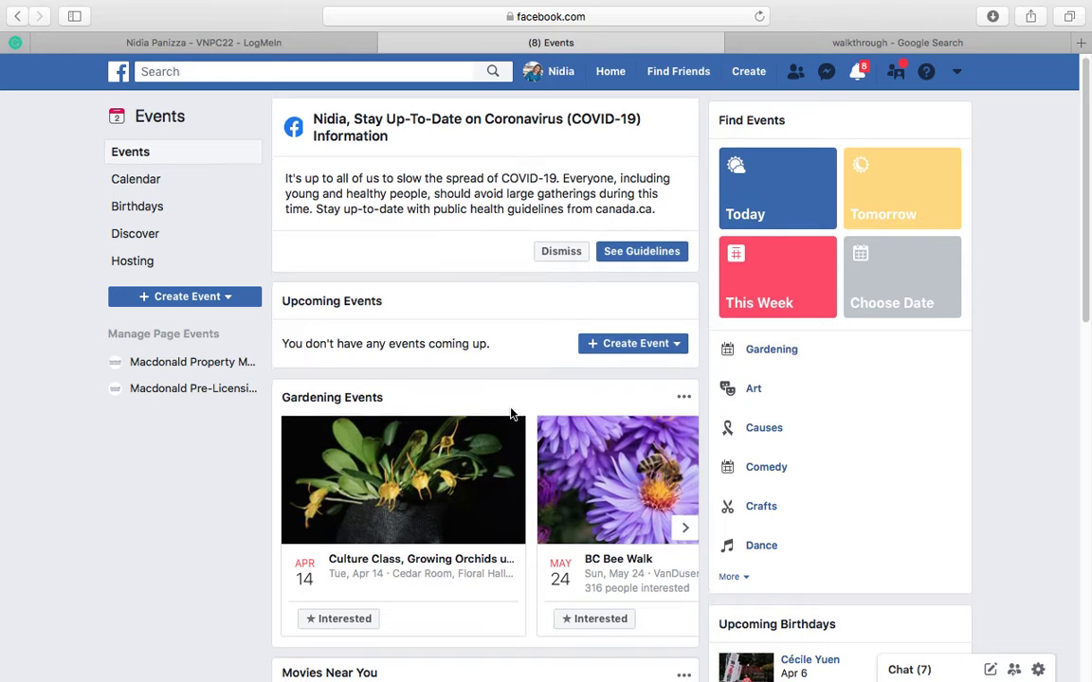
pyautogui.scroll(-1, 512, 414)
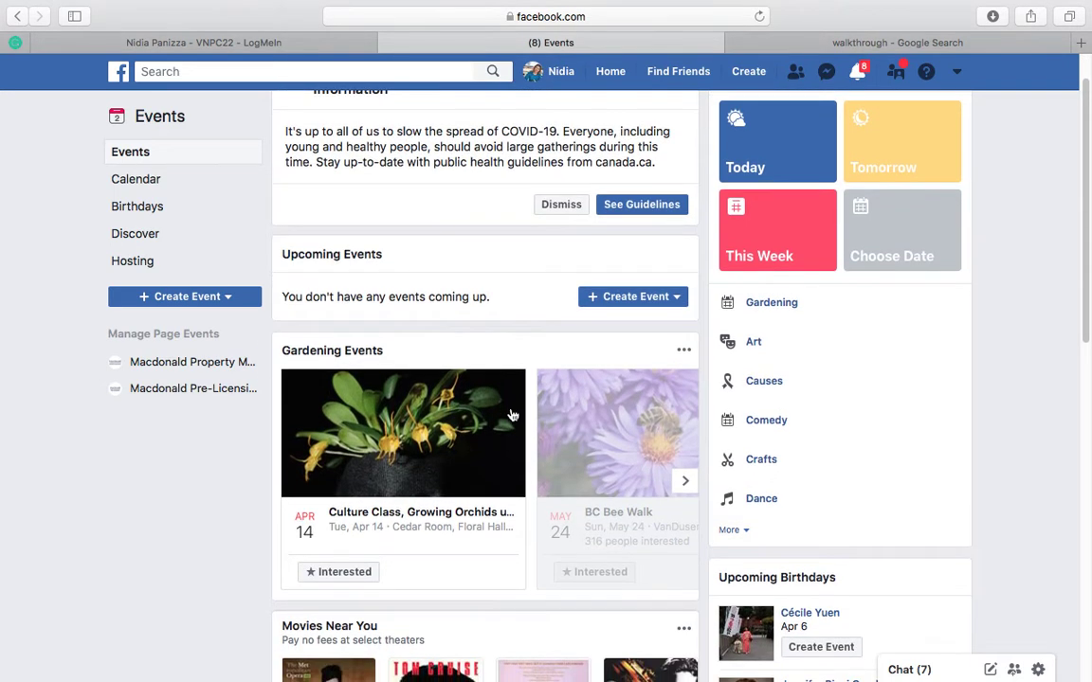
pyautogui.scroll(-1, 512, 414)
pyautogui.scroll(-2, 512, 414)
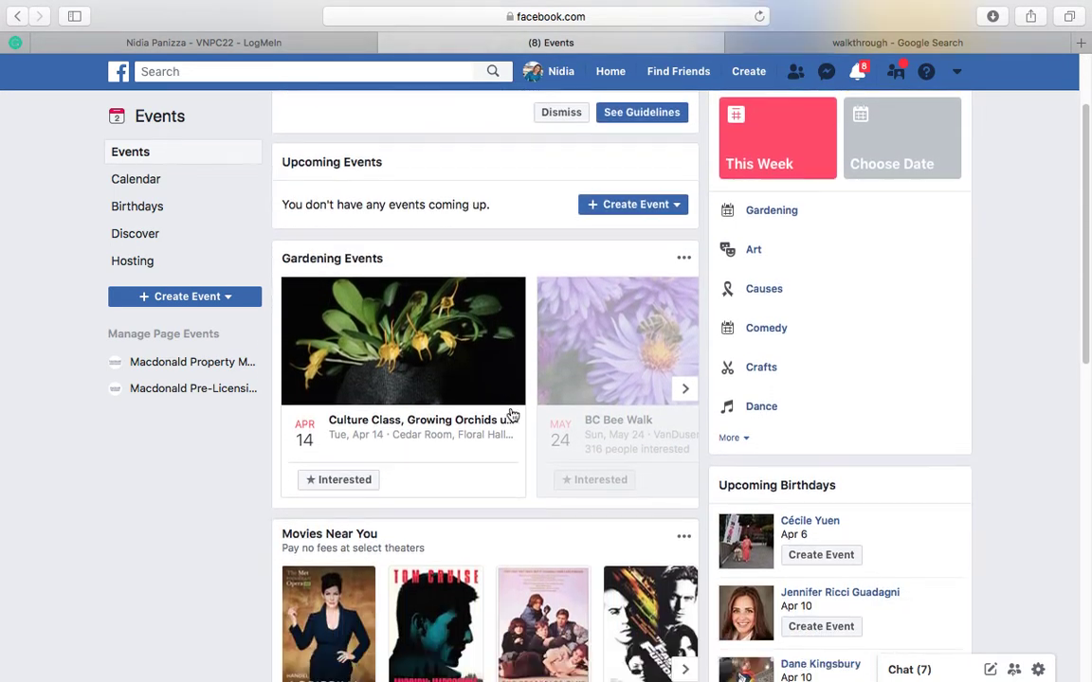
pyautogui.scroll(-5, 512, 414)
pyautogui.scroll(-1, 512, 414)
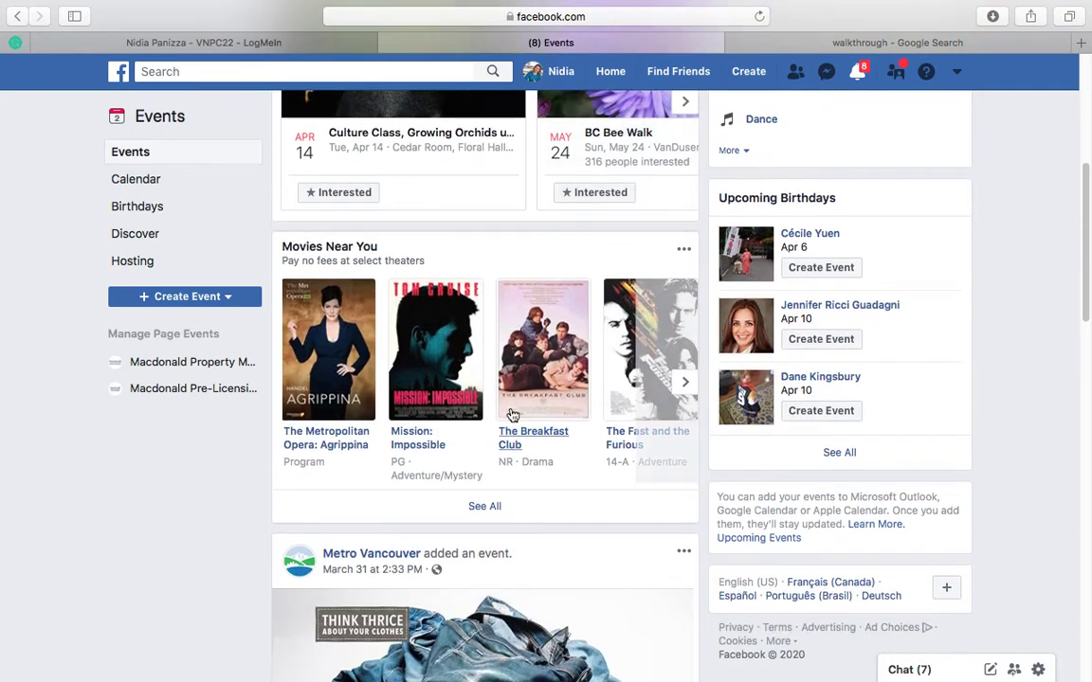
pyautogui.scroll(5, 512, 414)
pyautogui.scroll(4, 510, 414)
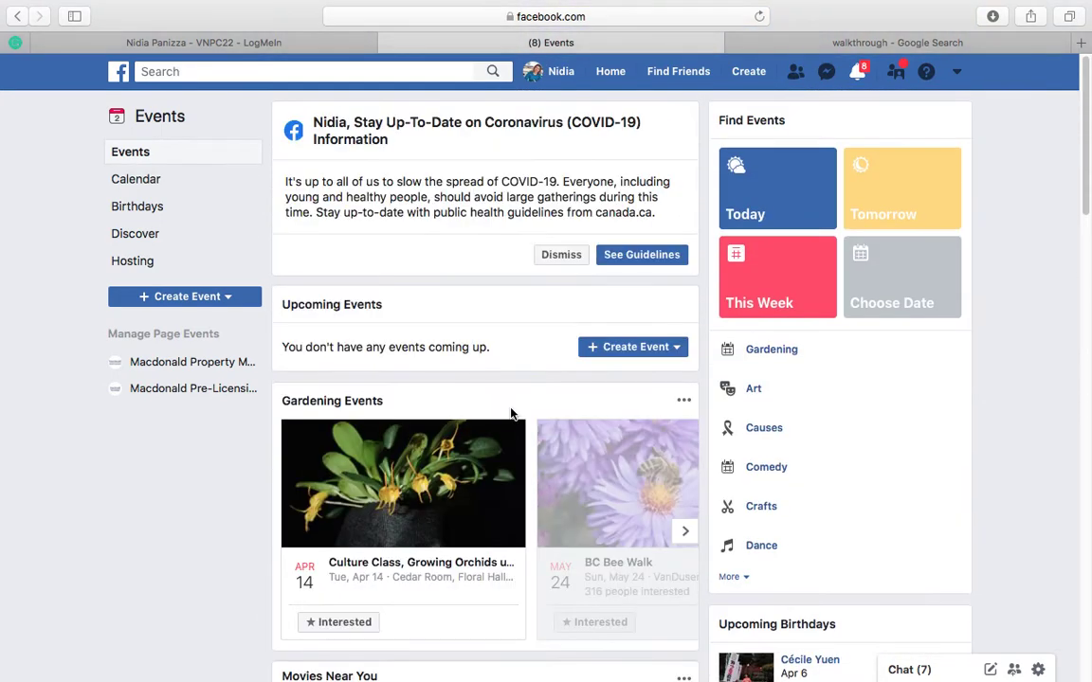
pyautogui.click(638, 349)
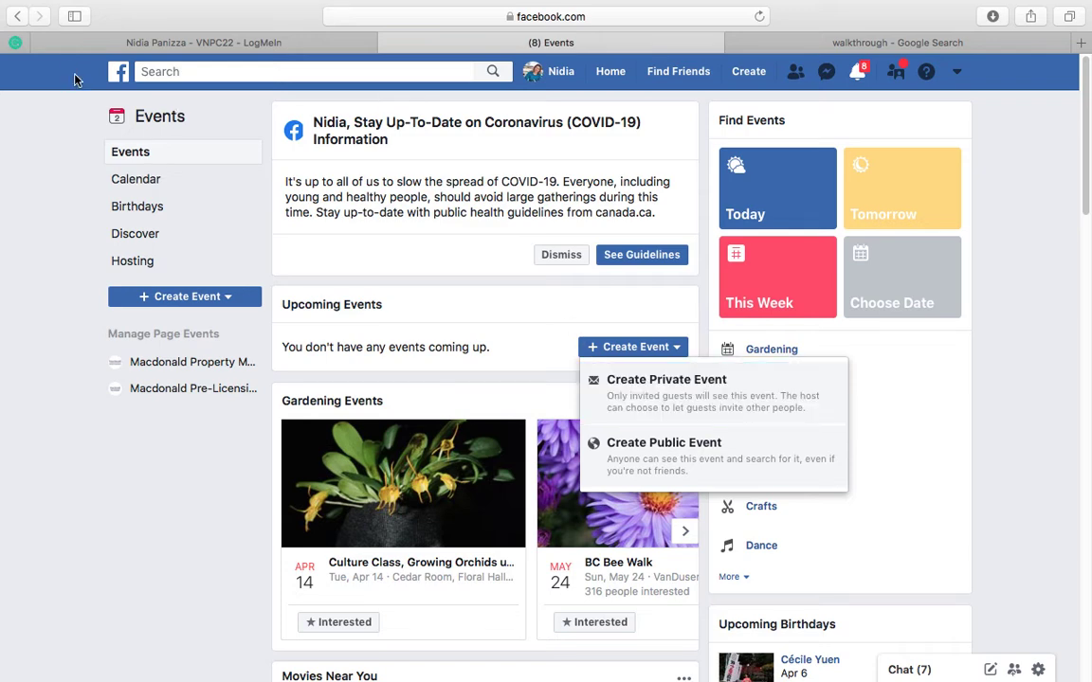
# Step: Return to the home feed, open the personal real estate business page, and start creating a new event there
pyautogui.click(118, 74)
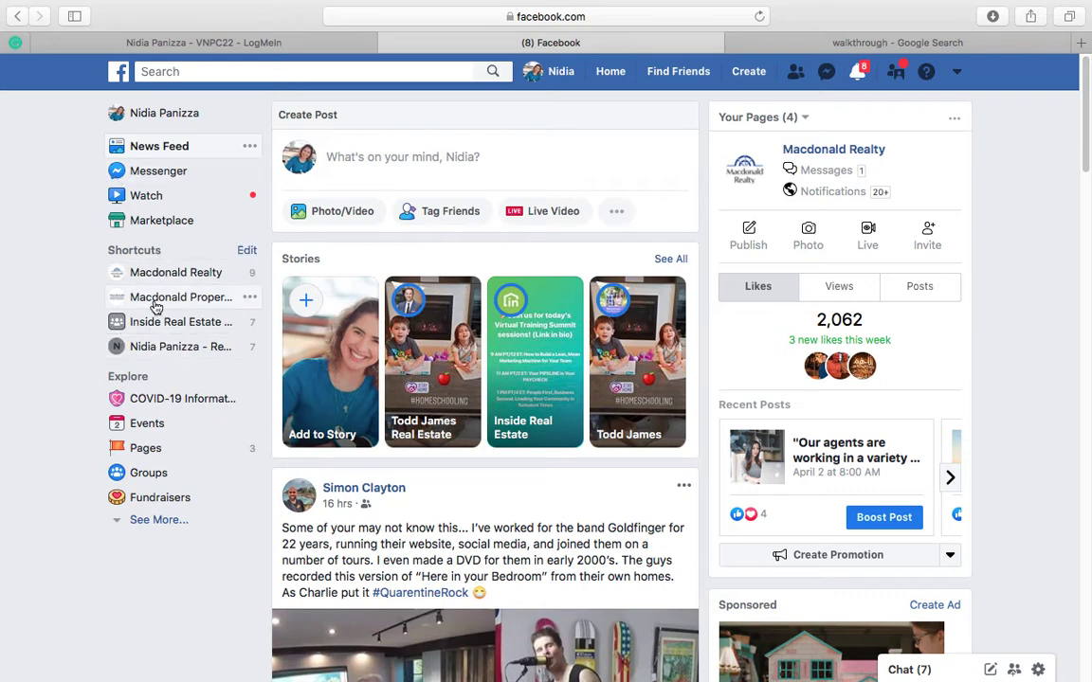
pyautogui.click(163, 348)
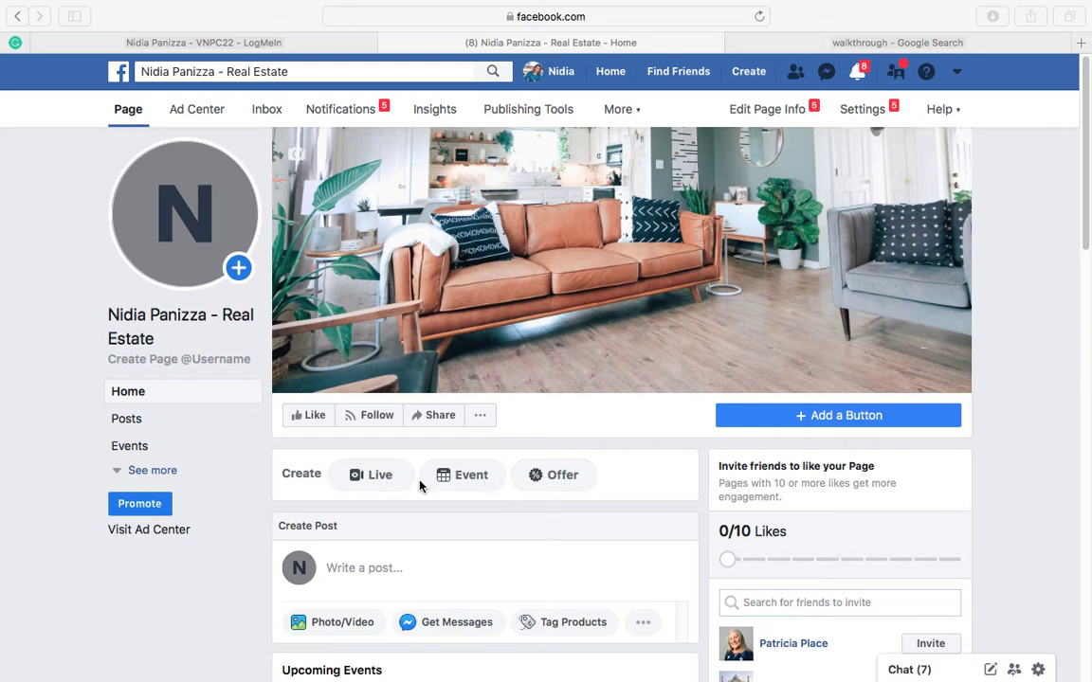
pyautogui.click(466, 477)
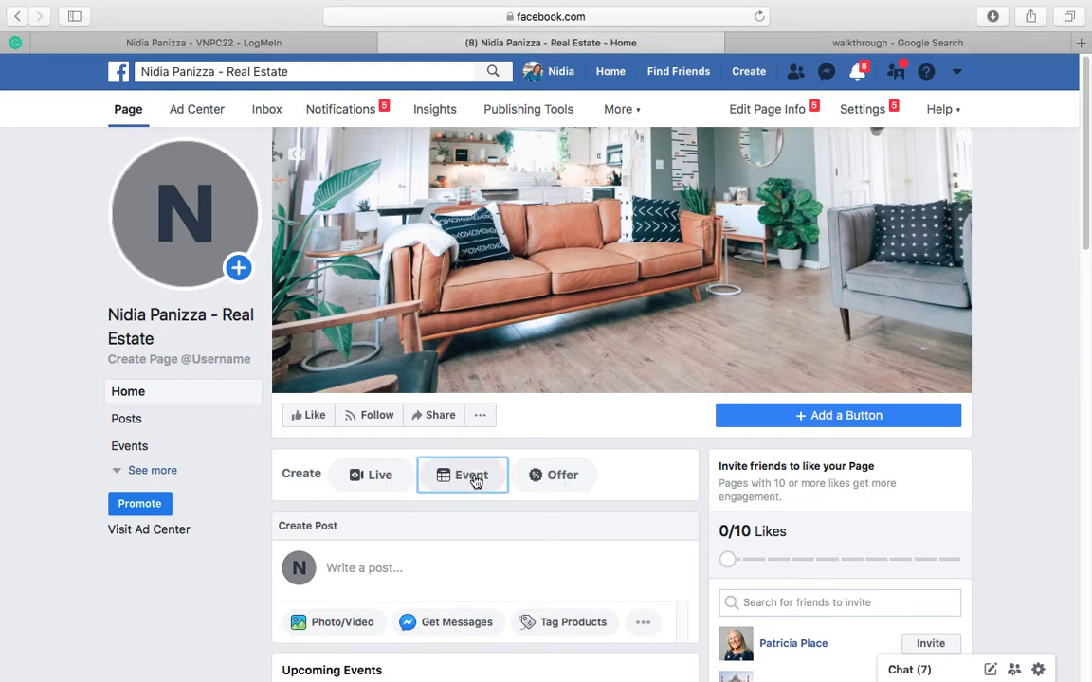
pyautogui.click(474, 479)
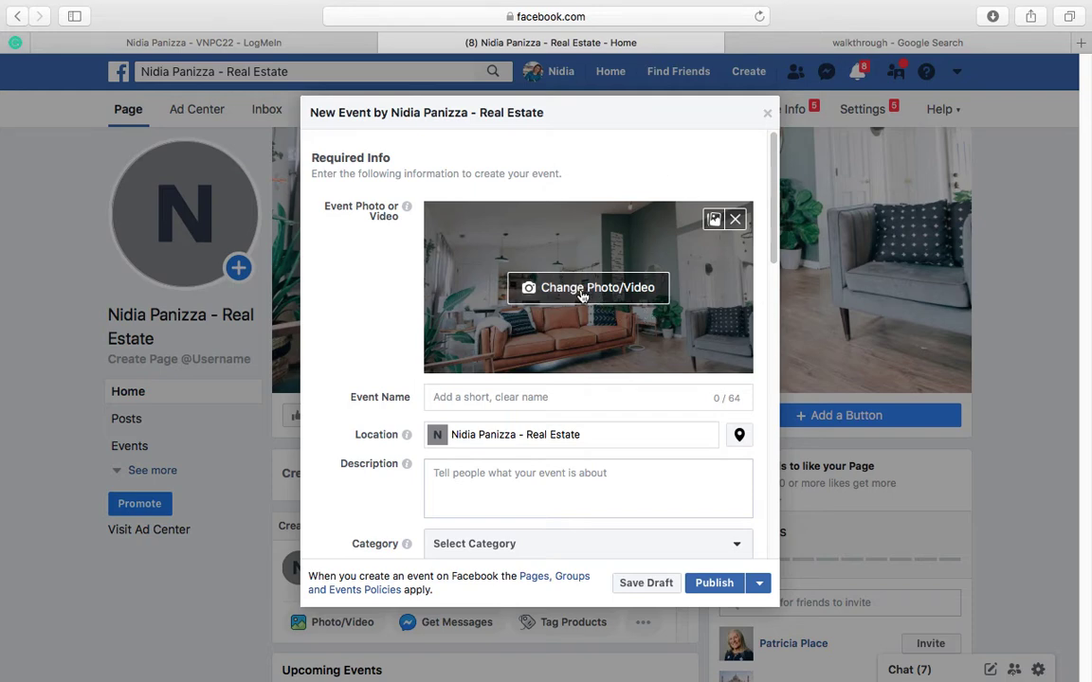
# Step: Replace the event photo with kara-eads-L7EwHkq1B2s-unsplash.jpg from the Downloads folder
pyautogui.click(625, 292)
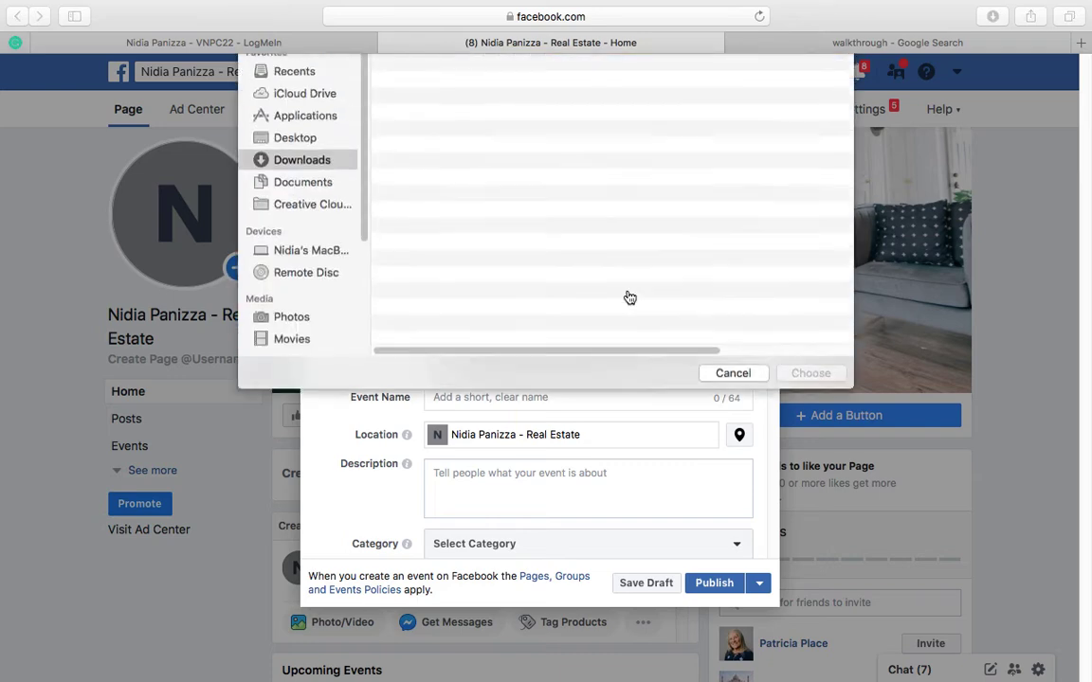
pyautogui.click(495, 338)
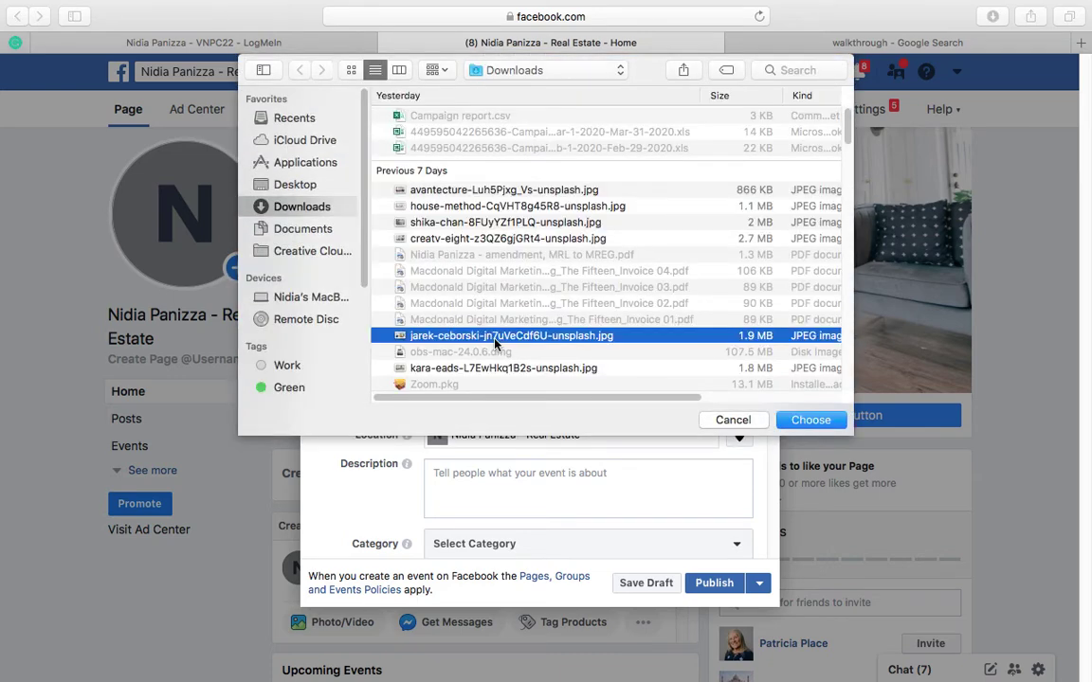
pyautogui.doubleClick(492, 369)
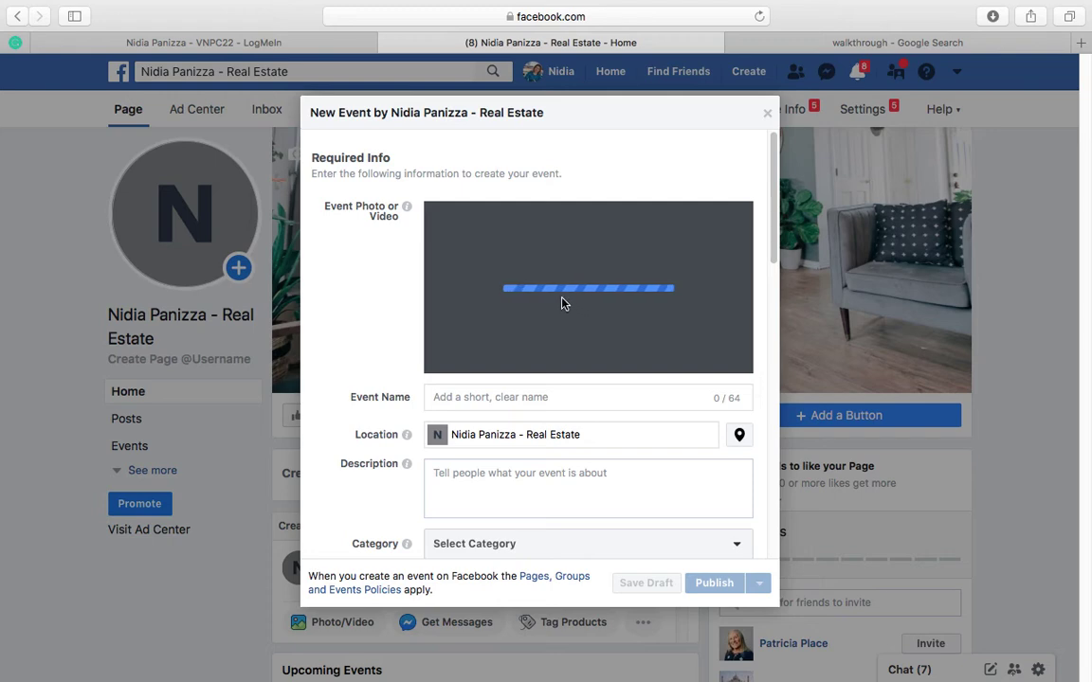
pyautogui.moveTo(569, 299); pyautogui.dragTo(581, 276)
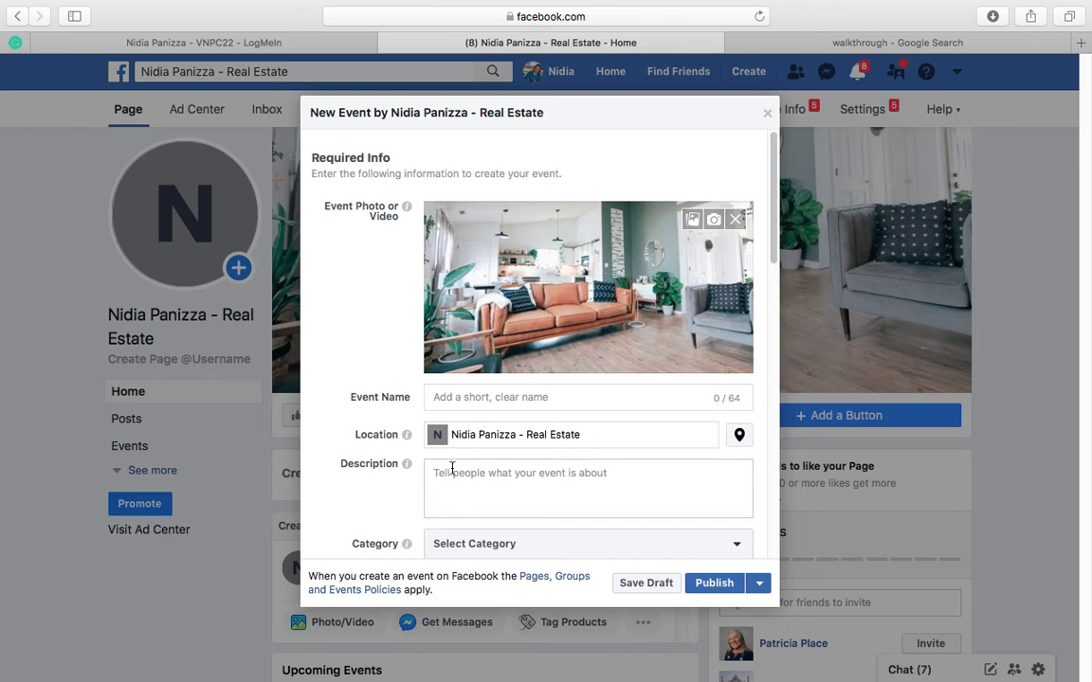
pyautogui.click(478, 399)
pyautogui.click(490, 434)
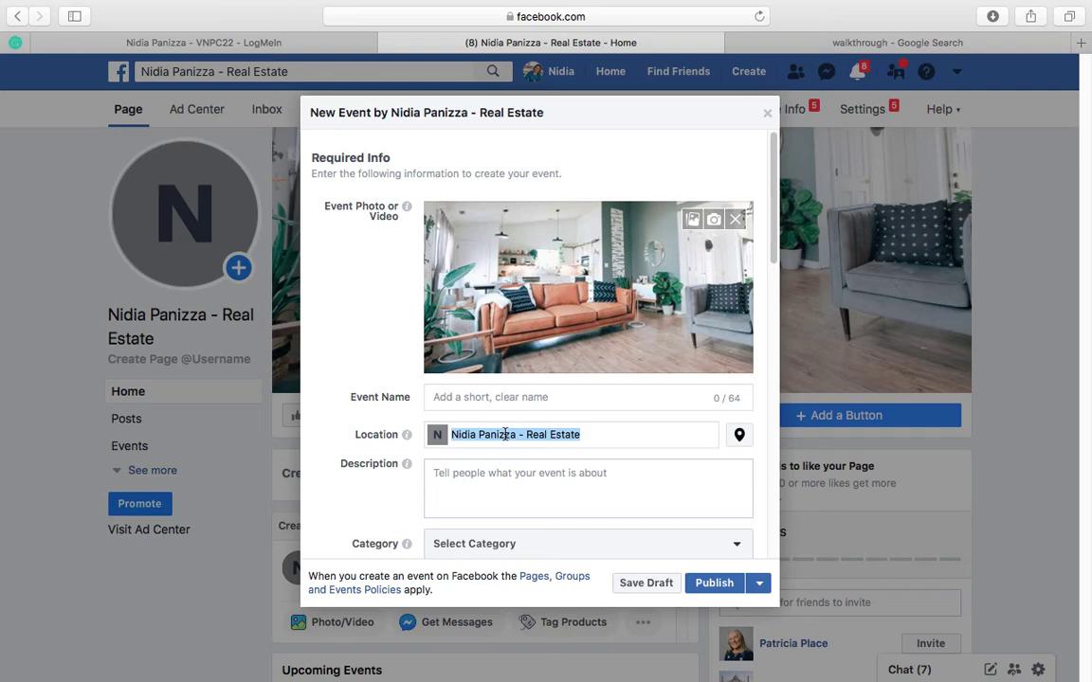
pyautogui.click(504, 481)
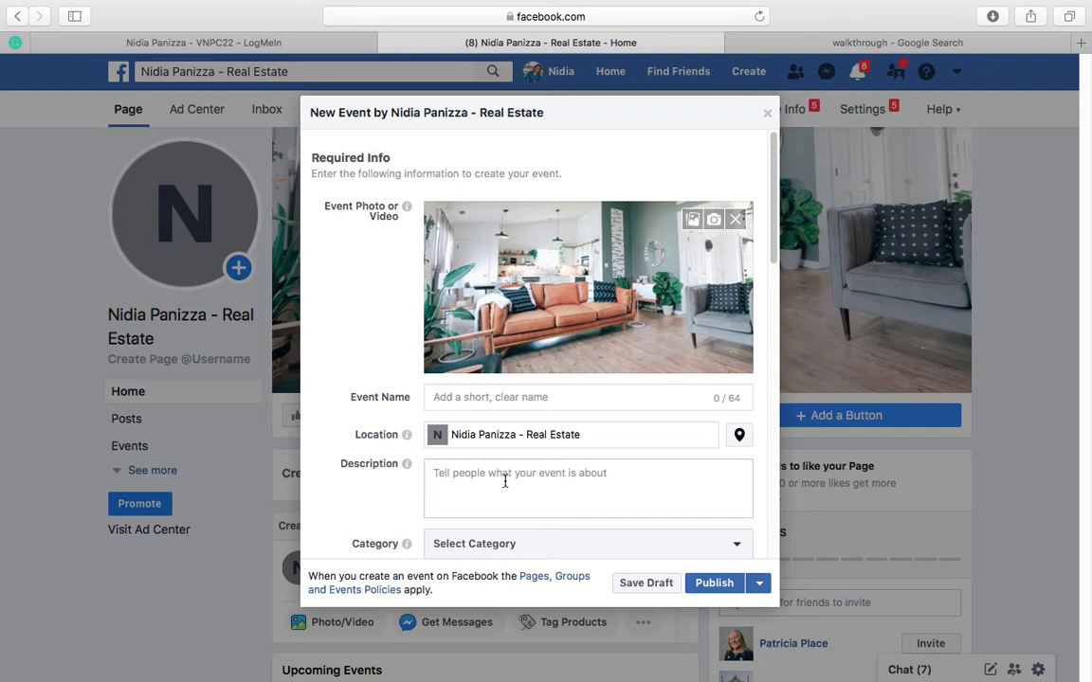
# Step: Set the event's category to Home and its frequency to Occurs Once
pyautogui.scroll(-3, 505, 479)
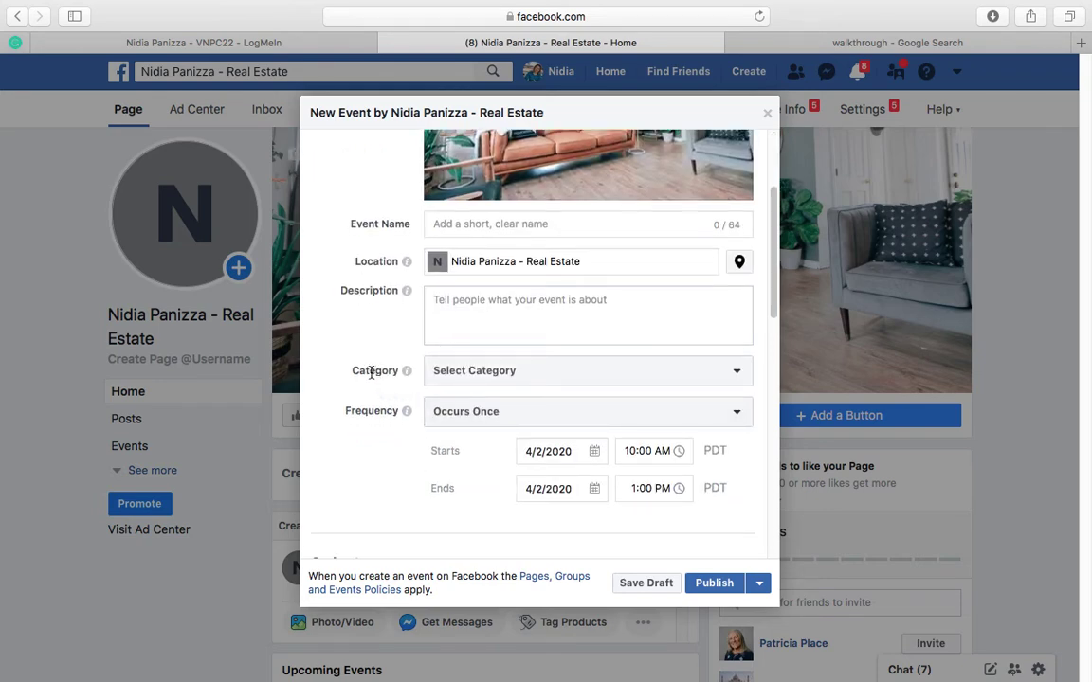
pyautogui.click(453, 373)
pyautogui.scroll(-1, 490, 471)
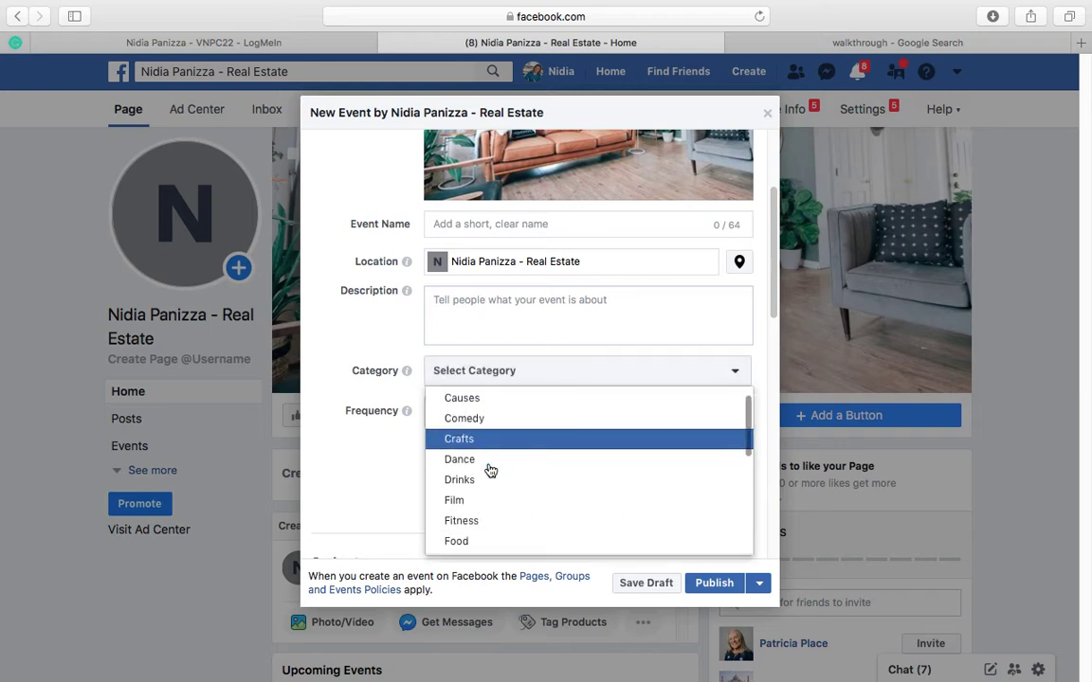
pyautogui.scroll(-4, 490, 471)
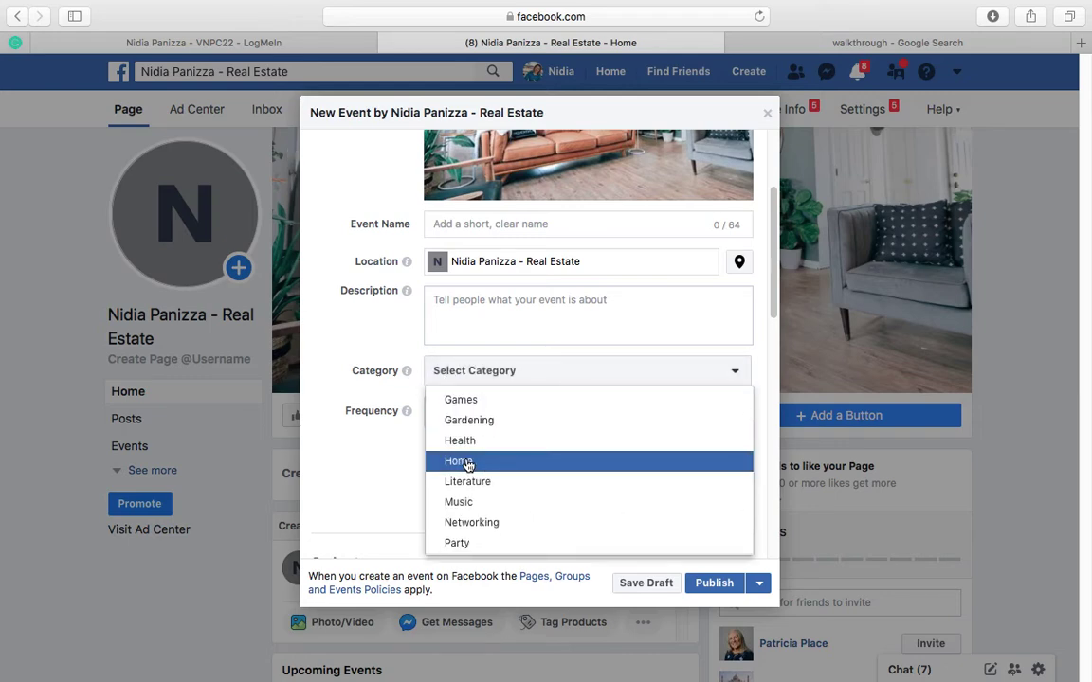
pyautogui.click(468, 463)
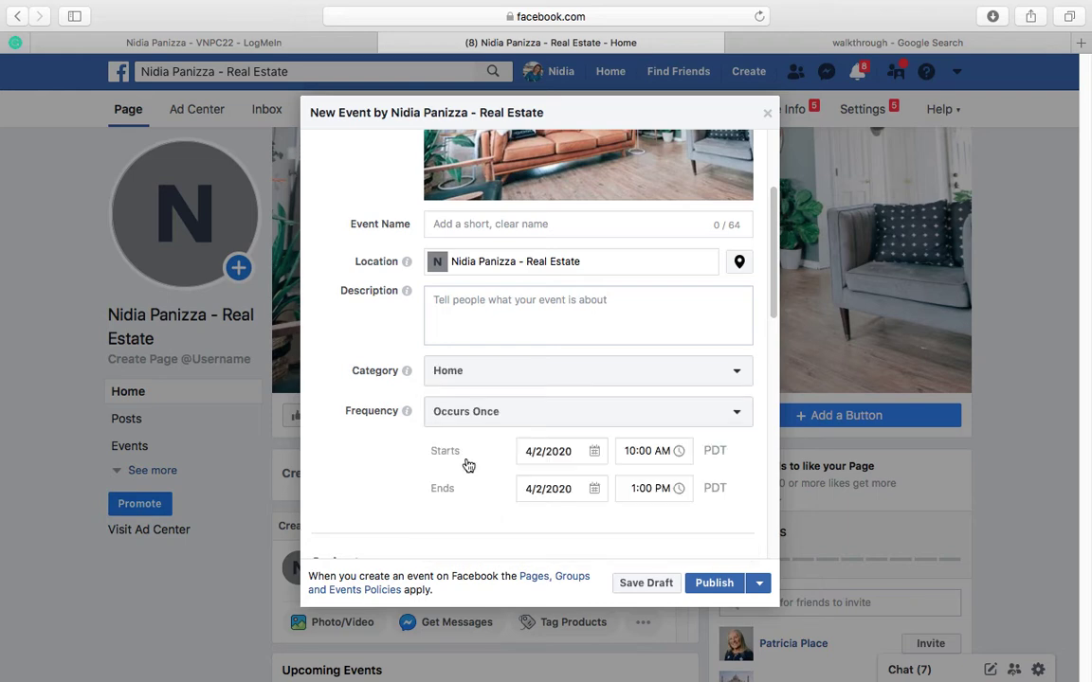
pyautogui.scroll(-2, 472, 469)
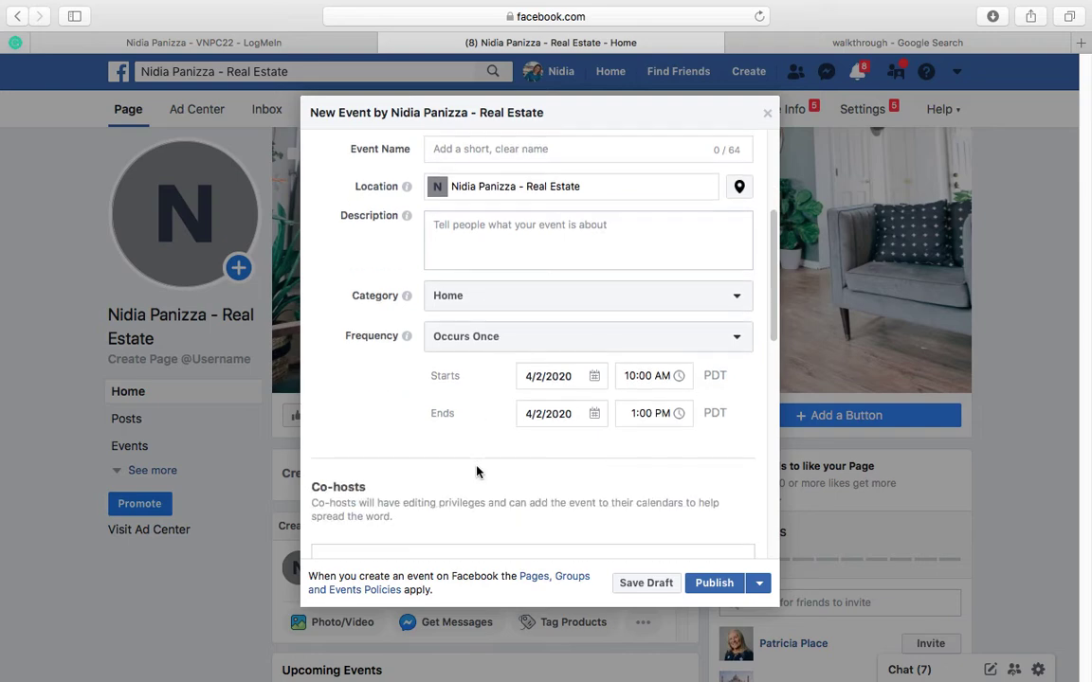
pyautogui.click(464, 343)
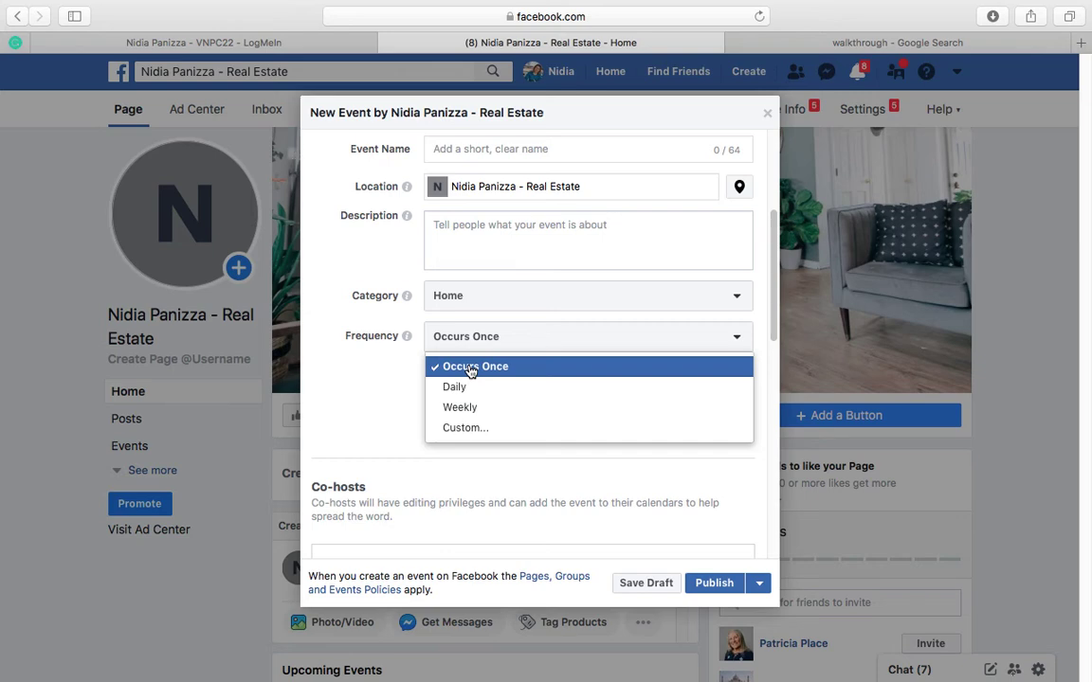
pyautogui.click(471, 369)
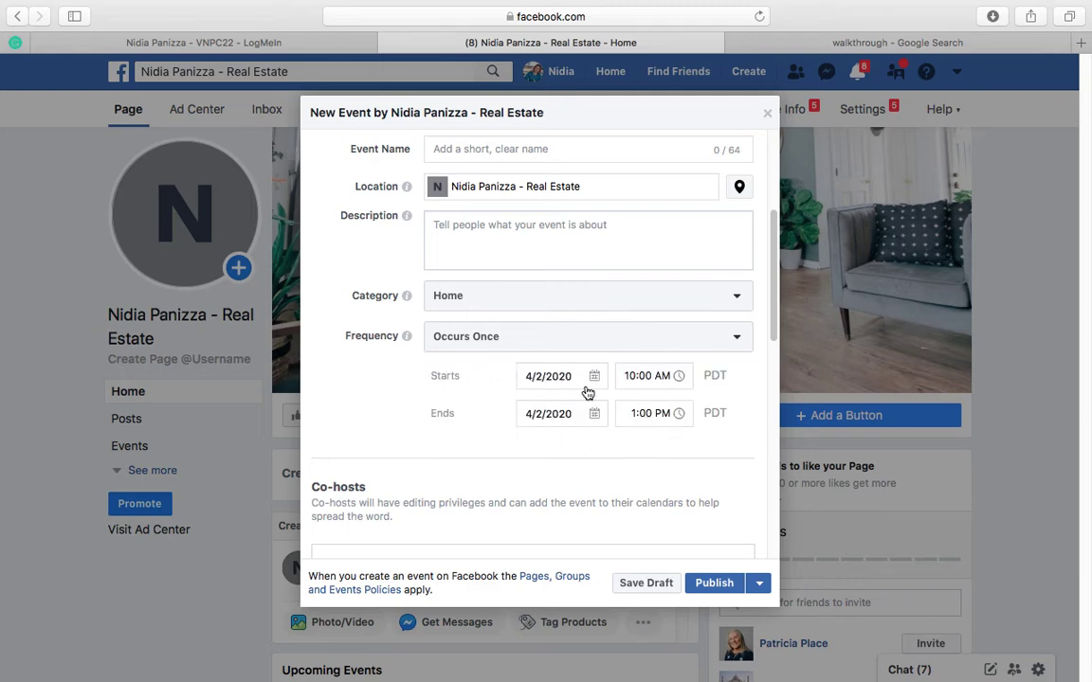
# Step: Look through the new event form's co-hosts, schedule, keywords, admission and posting options sections
pyautogui.scroll(-5, 384, 250)
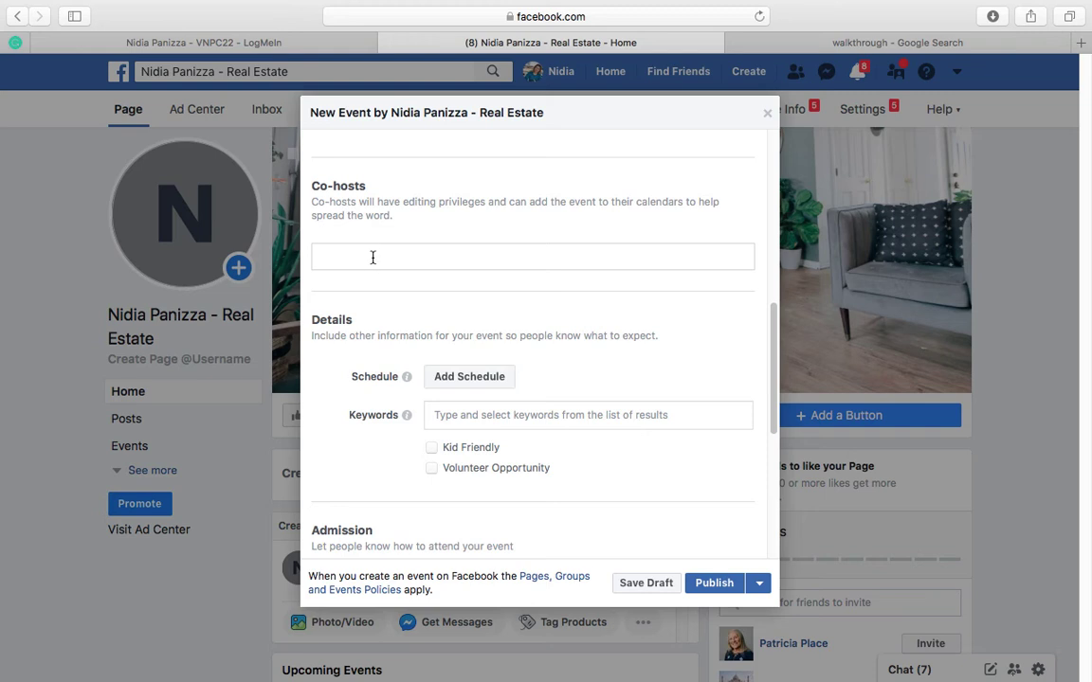
pyautogui.click(373, 256)
pyautogui.scroll(-1, 389, 275)
pyautogui.scroll(-5, 391, 277)
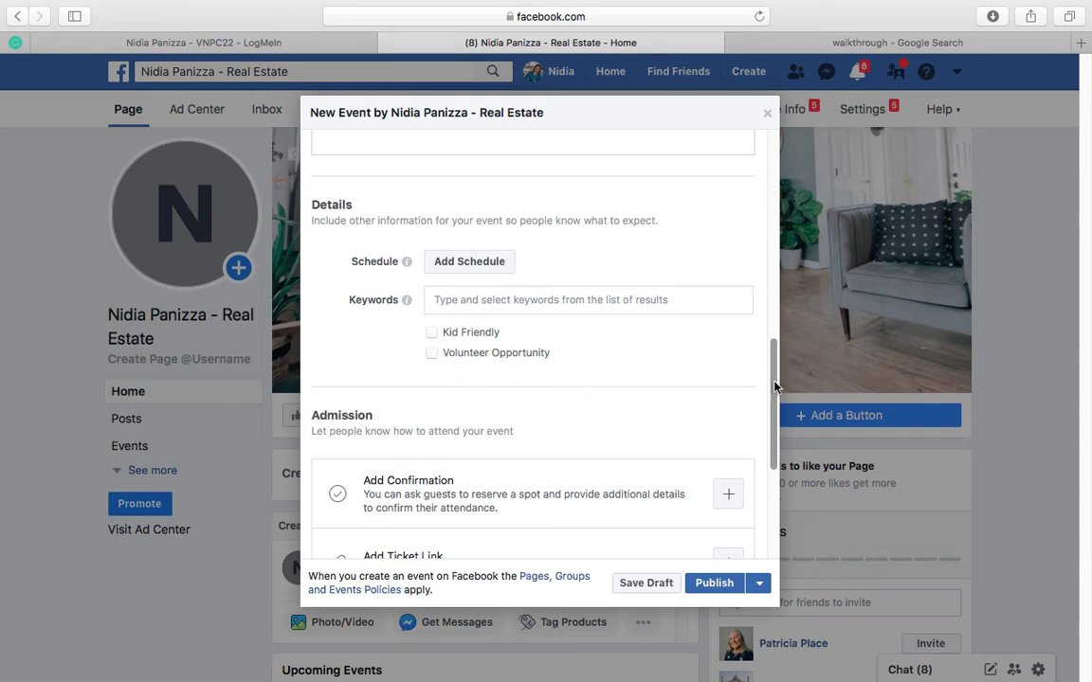
pyautogui.moveTo(771, 390); pyautogui.dragTo(772, 460)
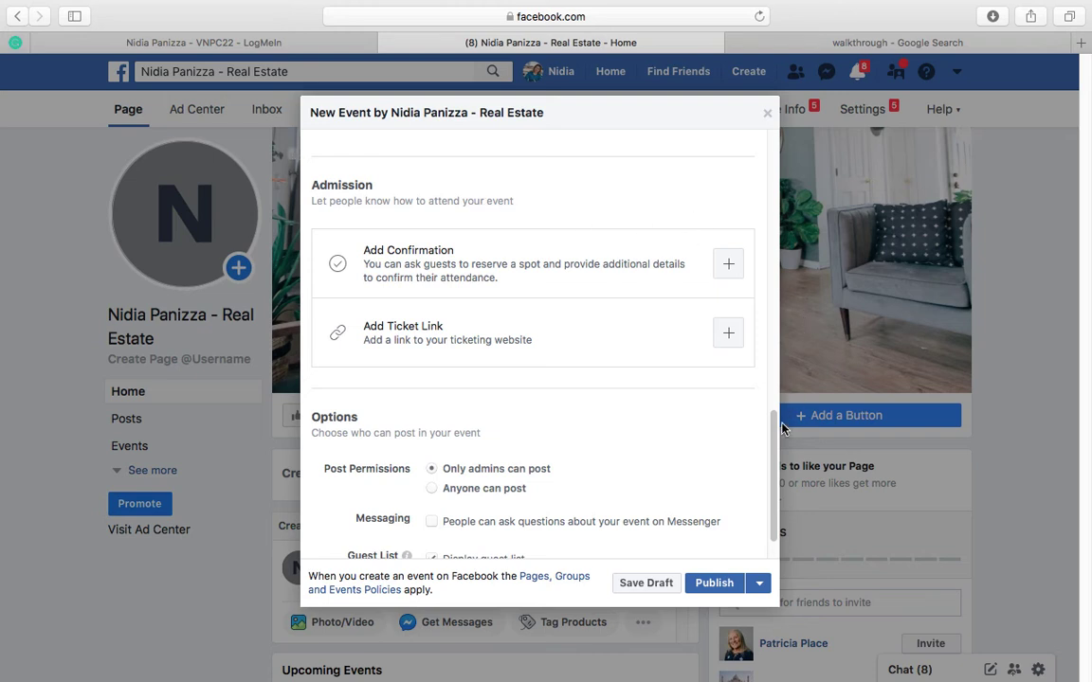
pyautogui.moveTo(777, 434); pyautogui.dragTo(776, 471)
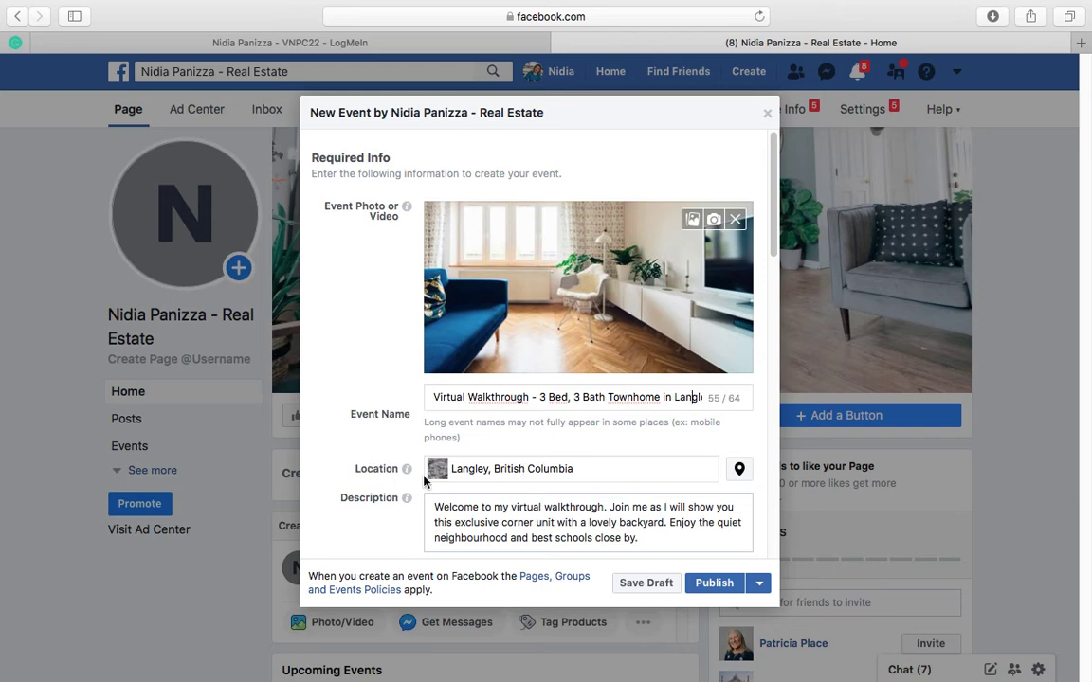
# Step: Review the filled-in virtual walkthrough event, checking its location, description, times, schedule items, keywords, admission and posting options
pyautogui.tripleClick(571, 471)
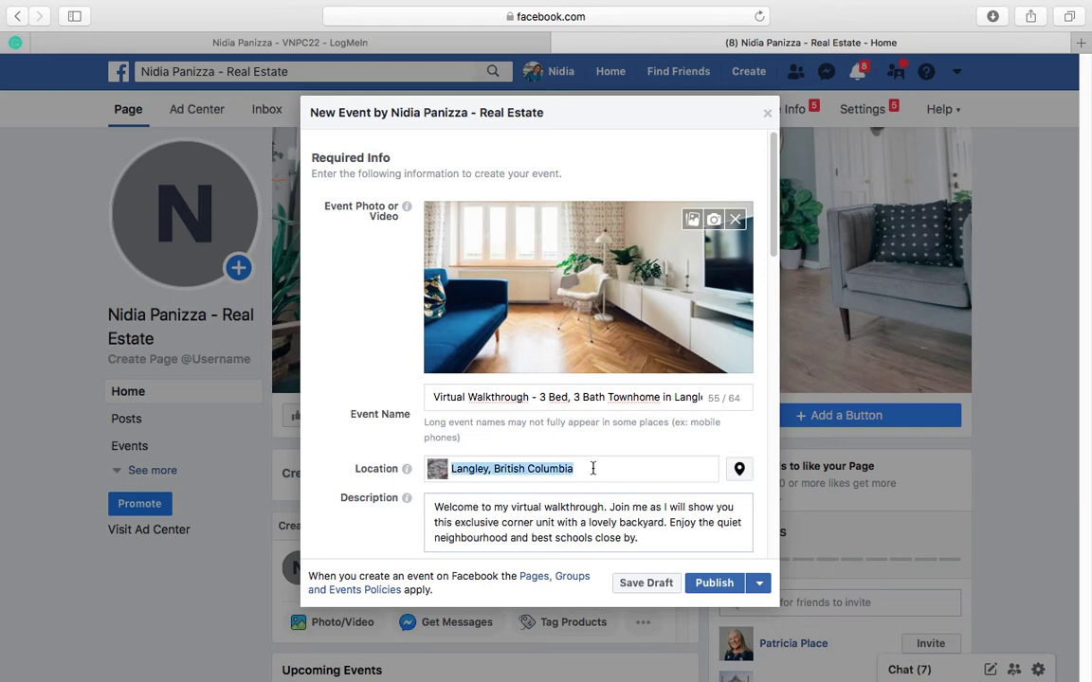
pyautogui.moveTo(774, 220); pyautogui.dragTo(773, 296)
pyautogui.click(649, 278)
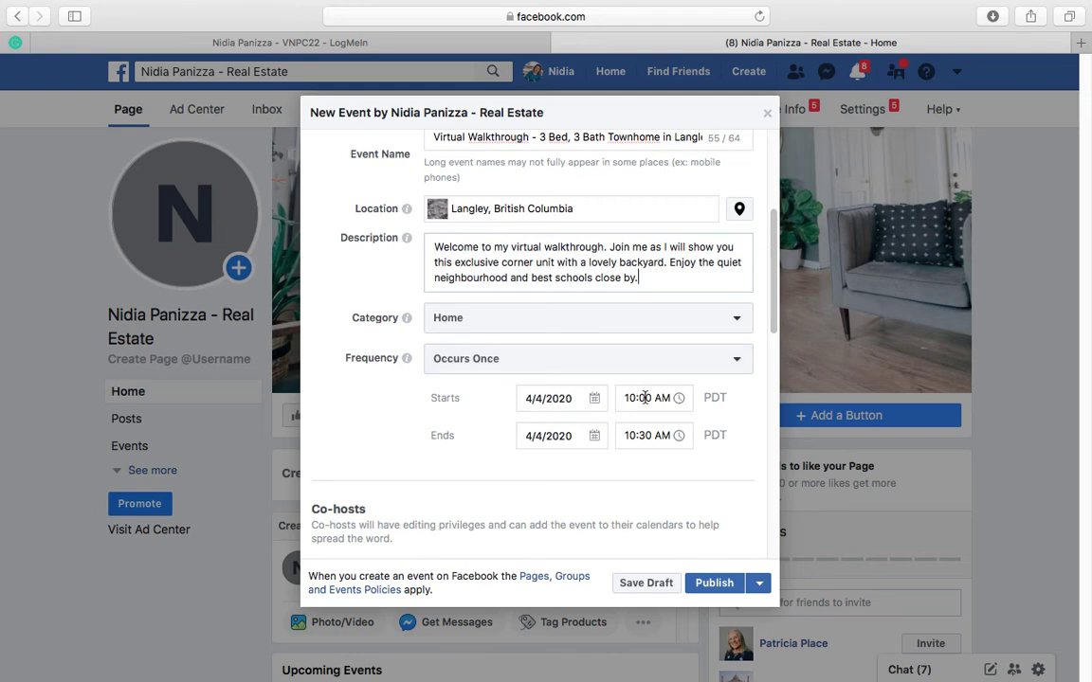
pyautogui.moveTo(774, 298); pyautogui.dragTo(773, 428)
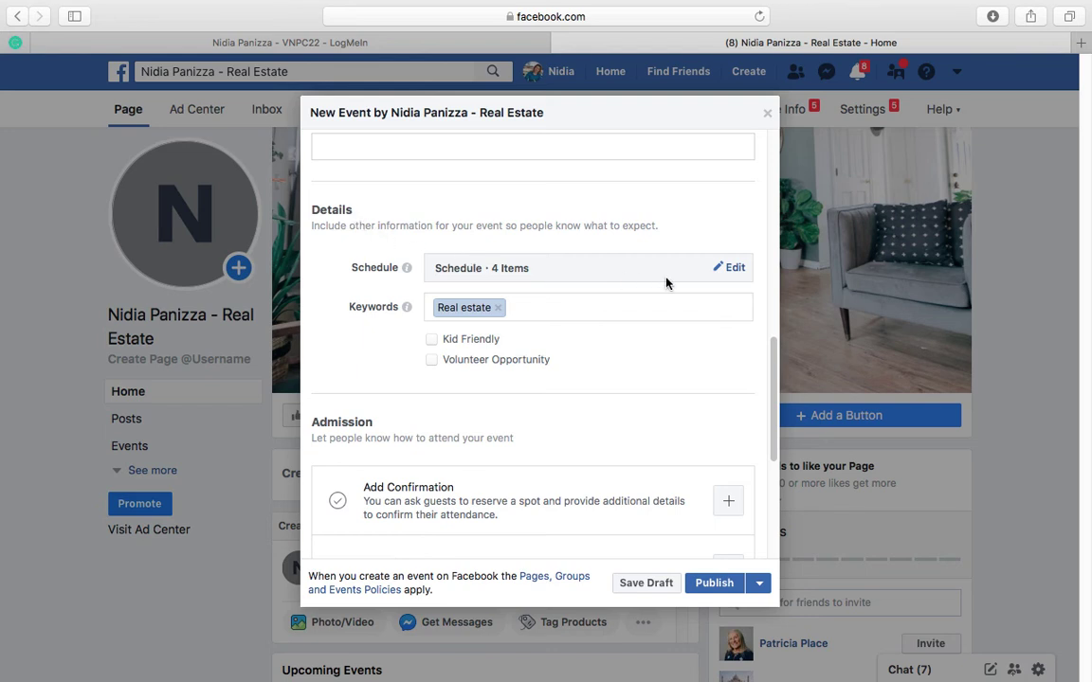
pyautogui.click(734, 270)
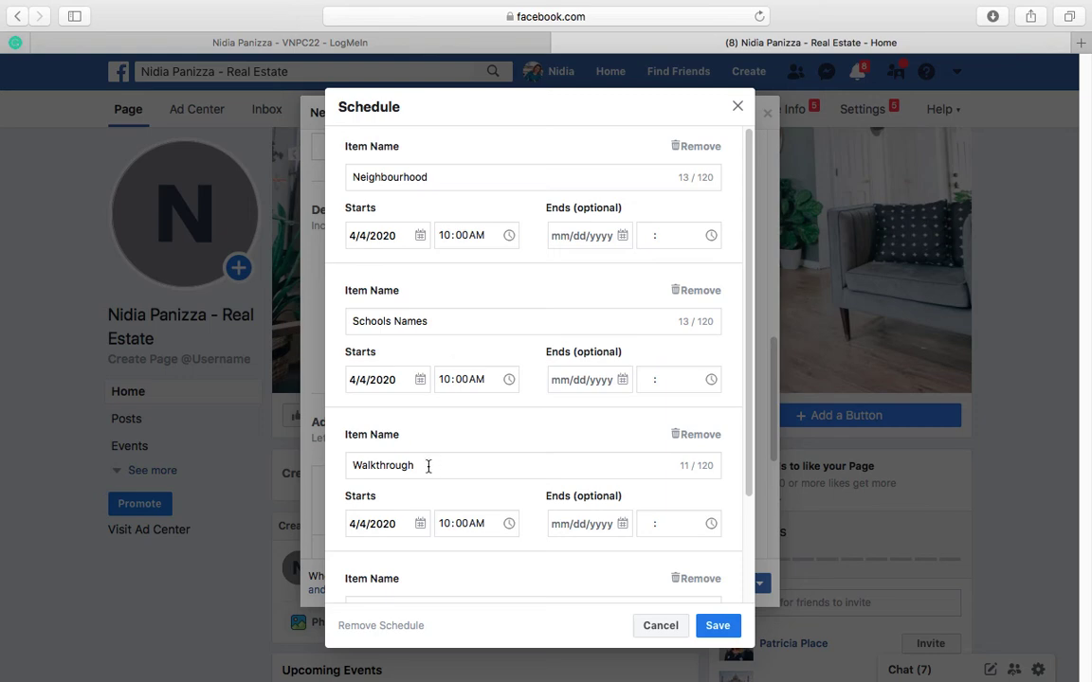
pyautogui.click(716, 628)
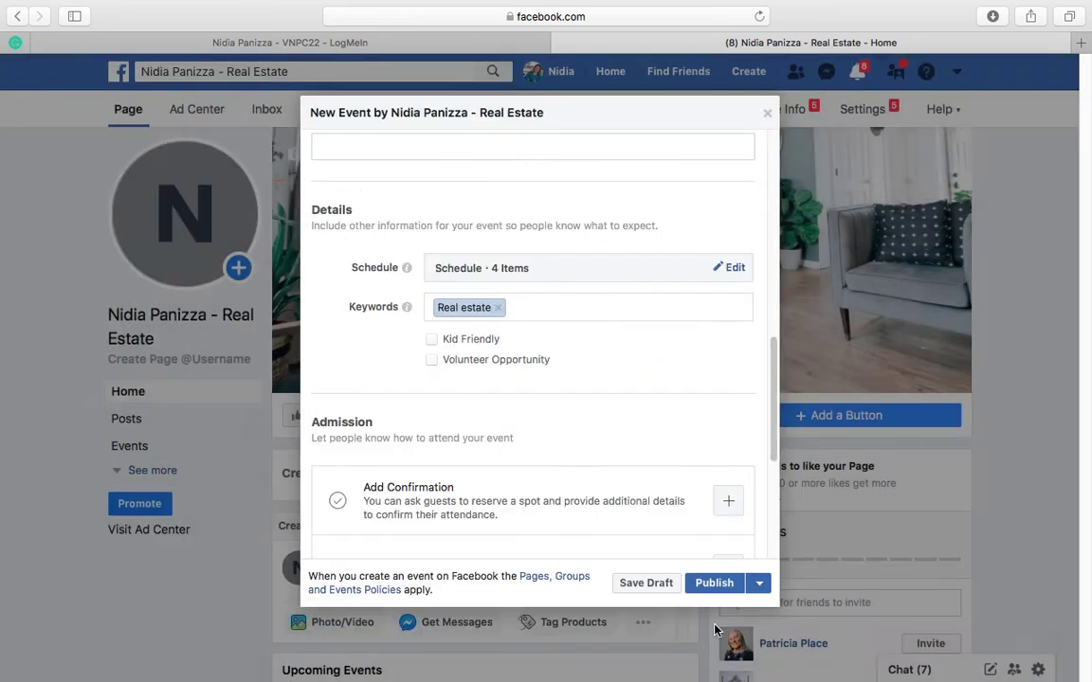
pyautogui.moveTo(773, 452); pyautogui.dragTo(774, 523)
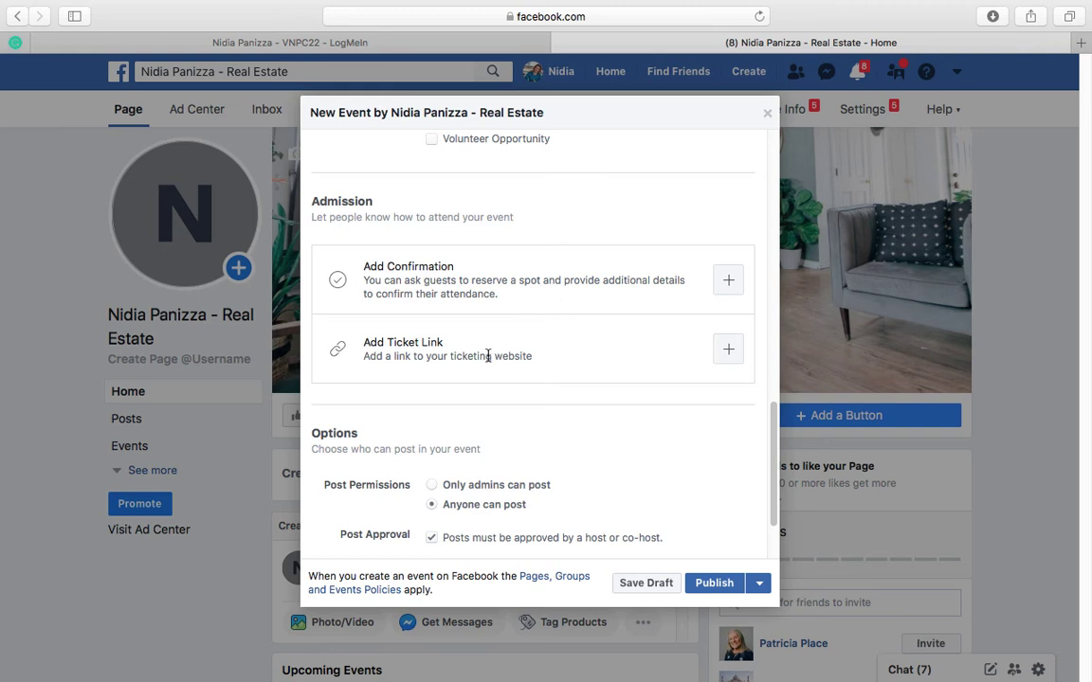
pyautogui.scroll(-3, 568, 370)
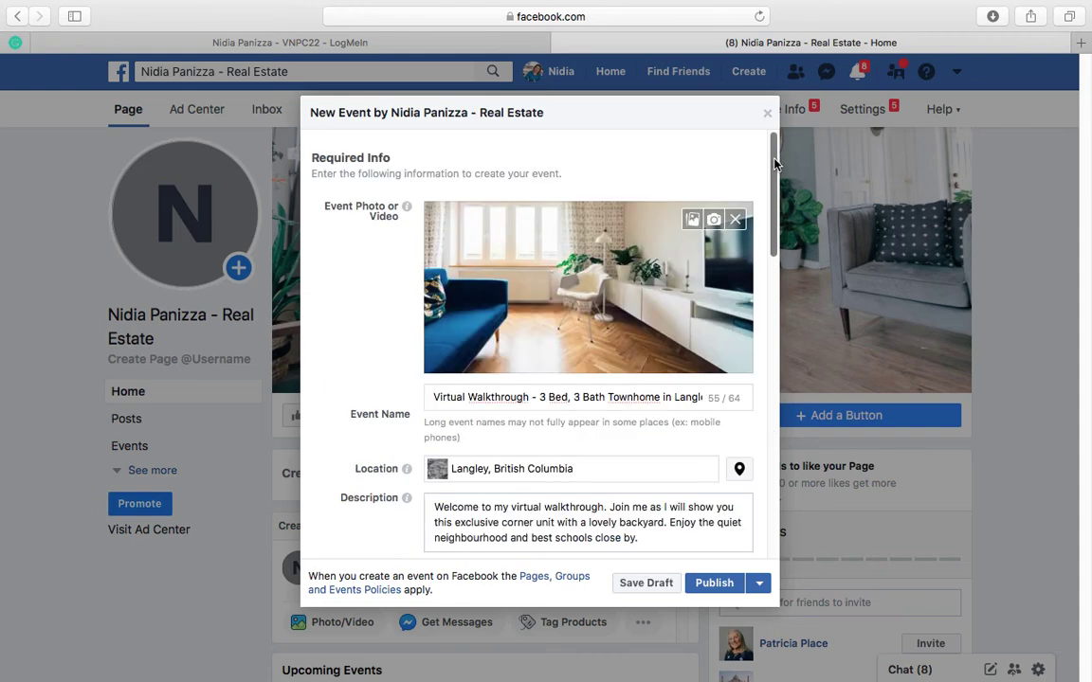
pyautogui.moveTo(774, 163); pyautogui.dragTo(770, 466)
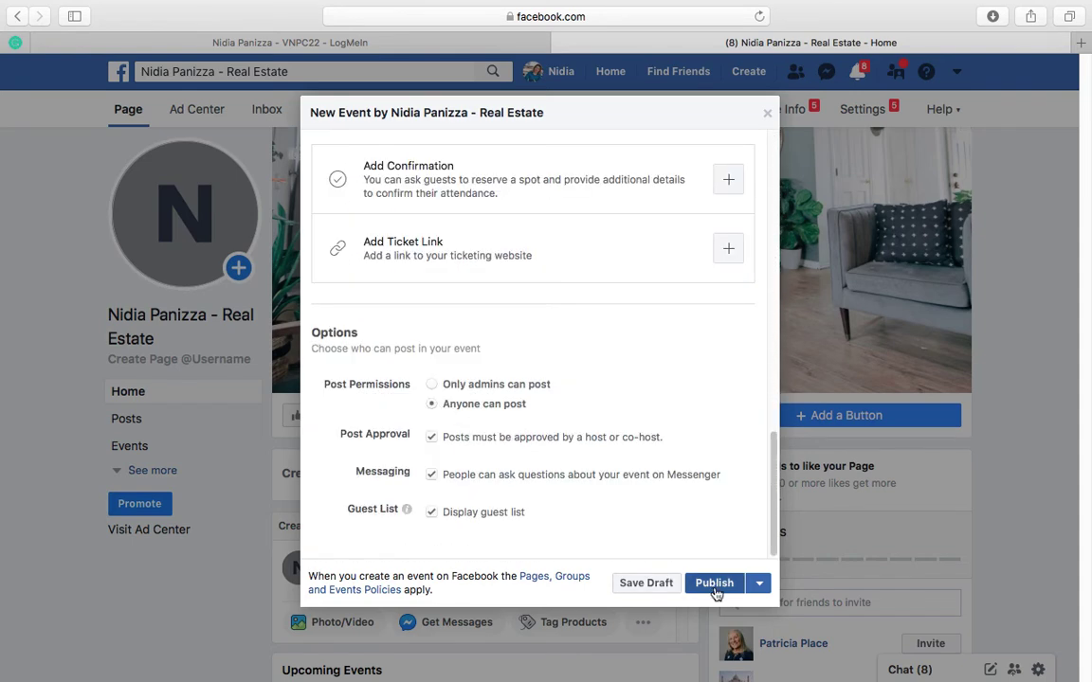
# Step: Publish the virtual walkthrough event and dismiss the offer to boost it
pyautogui.click(715, 585)
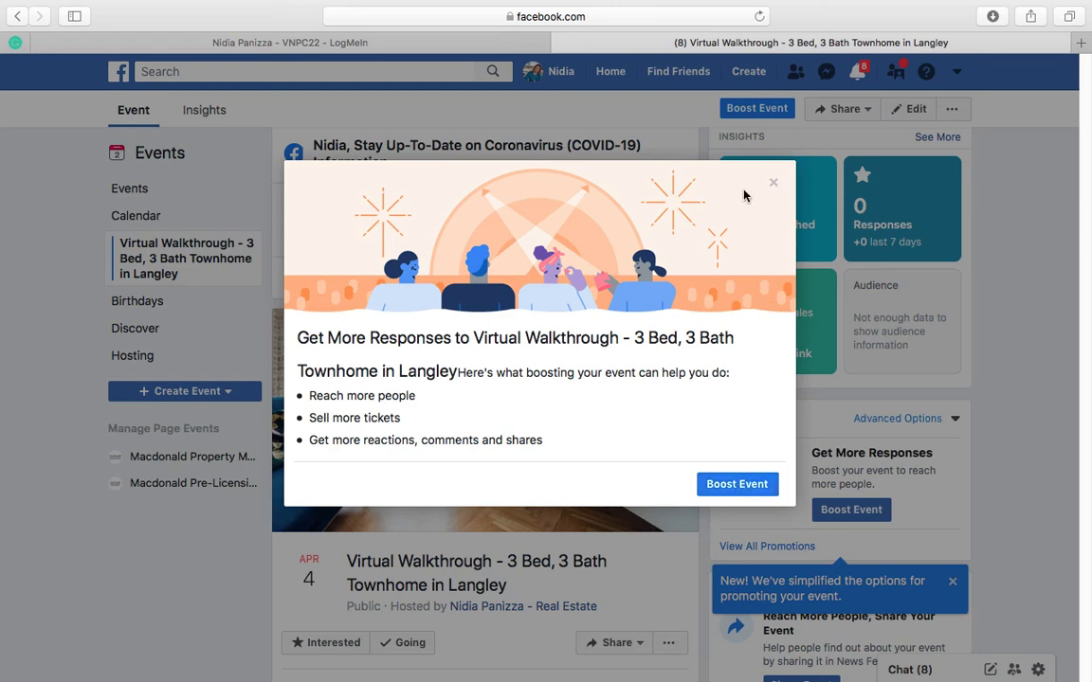
pyautogui.click(774, 186)
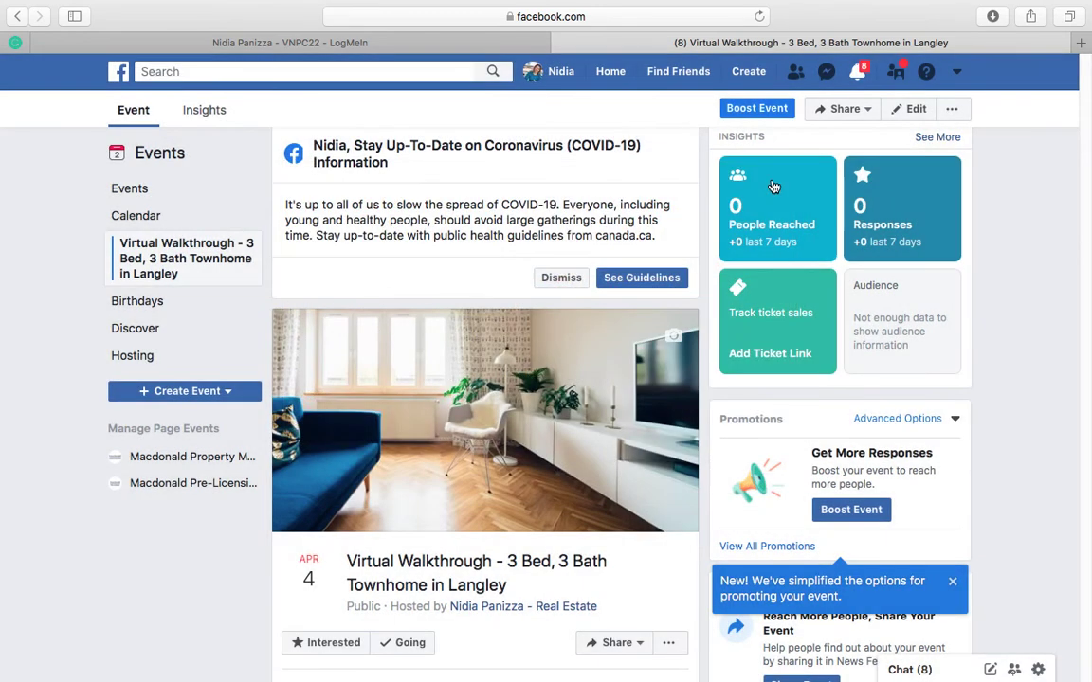
# Step: Review the published event's photo, title, time, location and host details, and open its sharing options
pyautogui.scroll(-1, 601, 322)
pyautogui.scroll(-3, 599, 332)
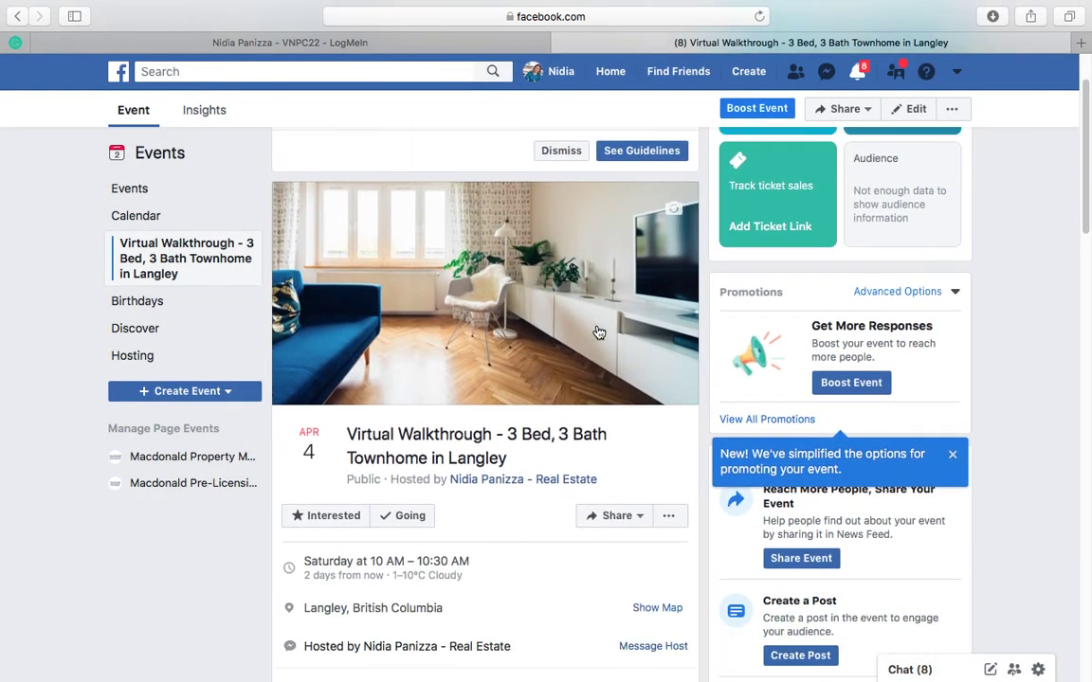
pyautogui.scroll(-2, 599, 331)
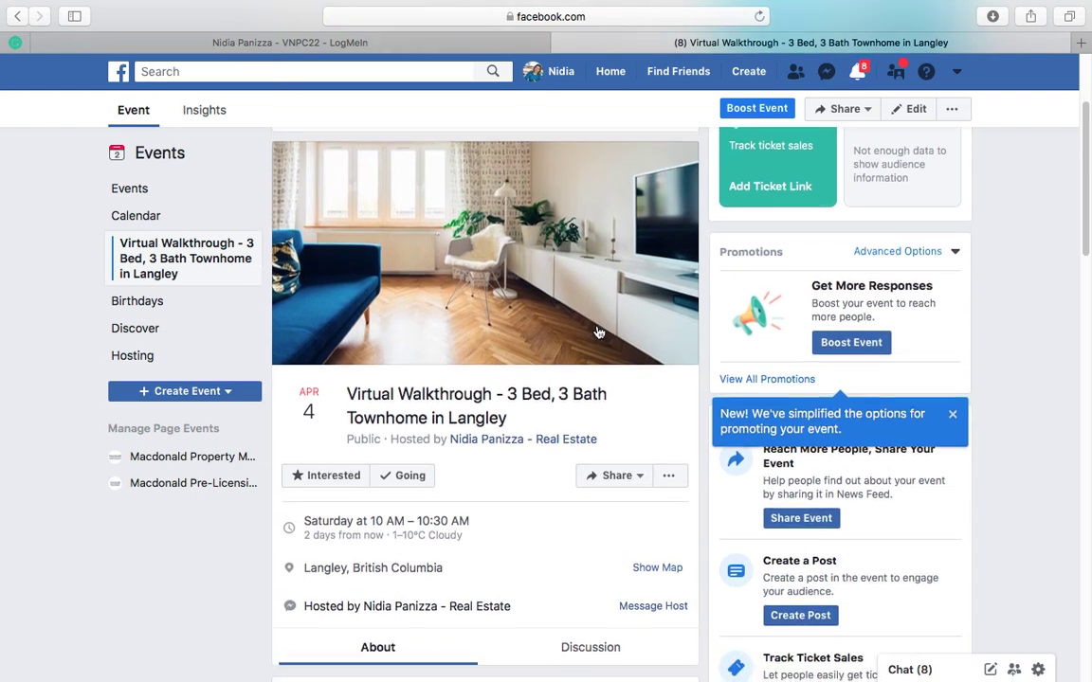
pyautogui.scroll(-3, 598, 329)
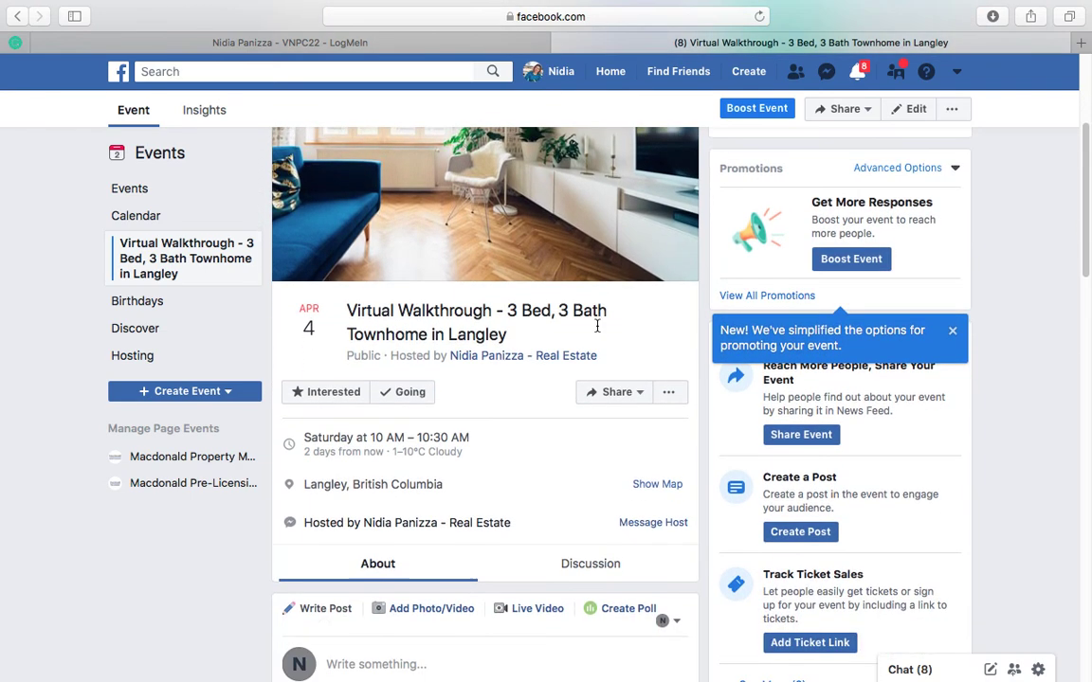
pyautogui.scroll(2, 606, 369)
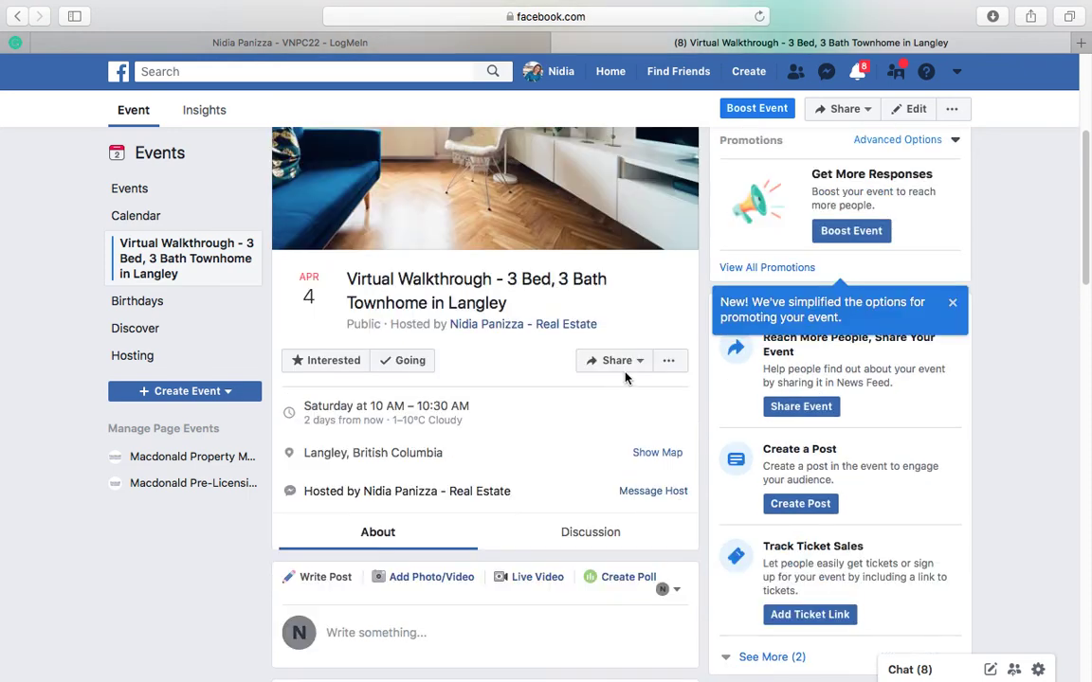
pyautogui.click(623, 366)
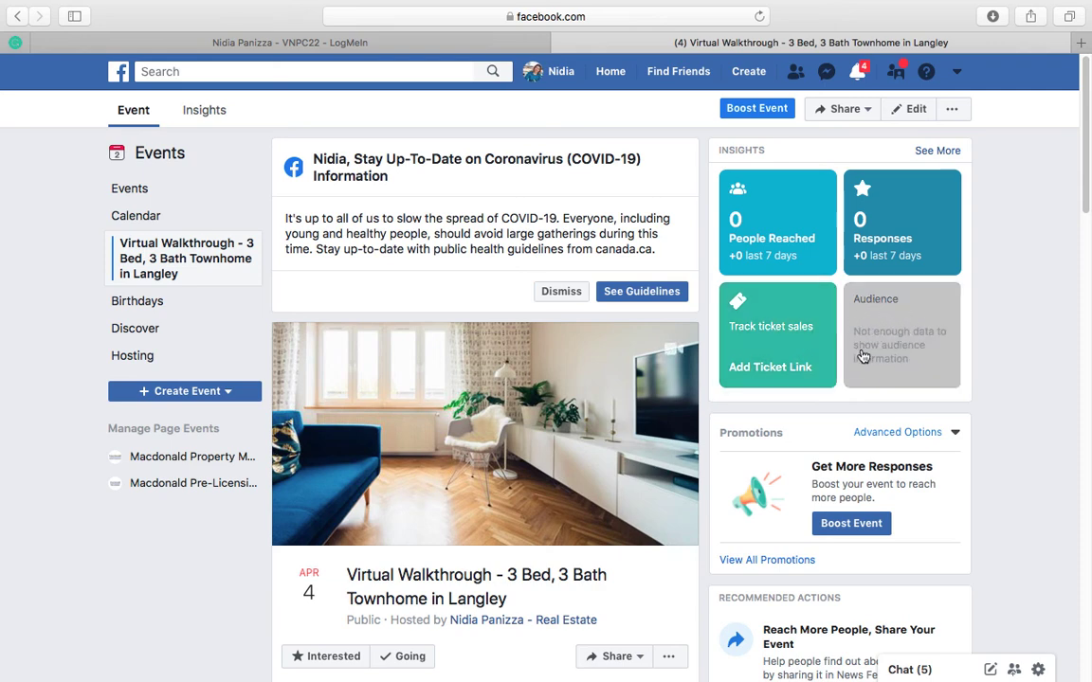
# Step: Look through the event page's promotion section and recommended actions for sharing, posts, ticket links, co-hosts and event video
pyautogui.scroll(-3, 874, 350)
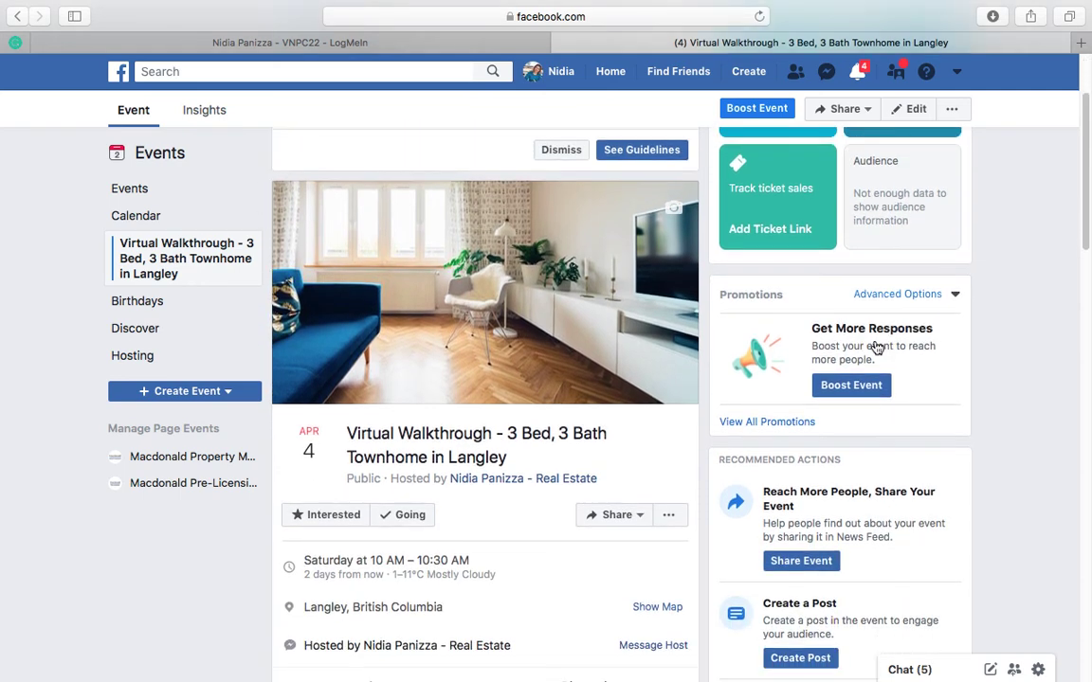
pyautogui.scroll(-1, 876, 358)
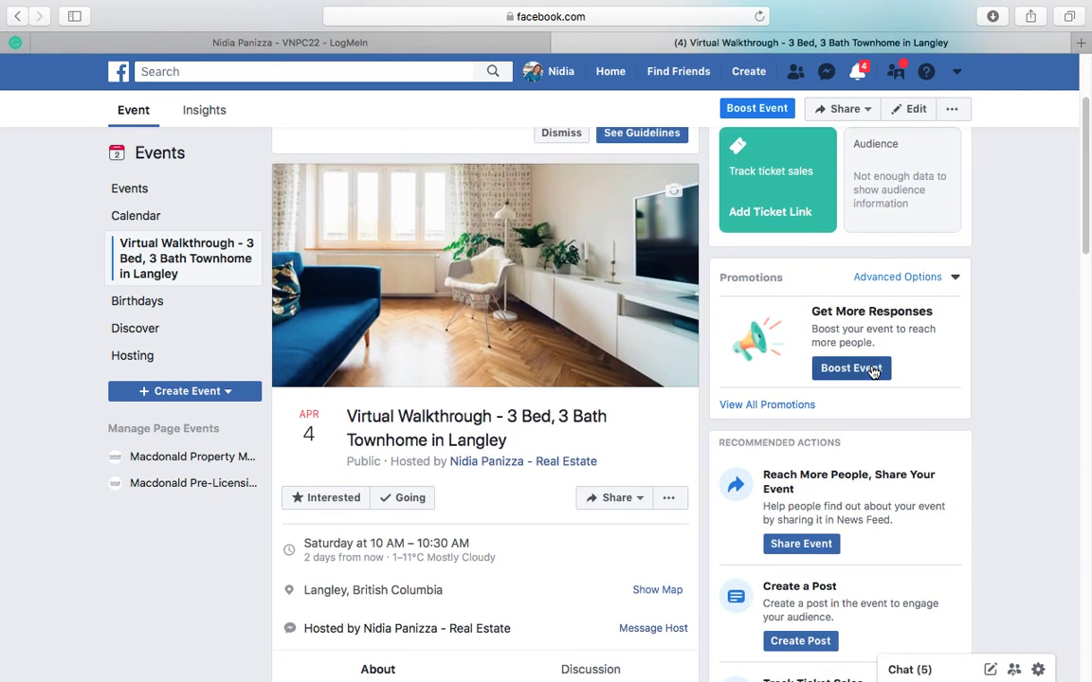
pyautogui.scroll(-2, 873, 370)
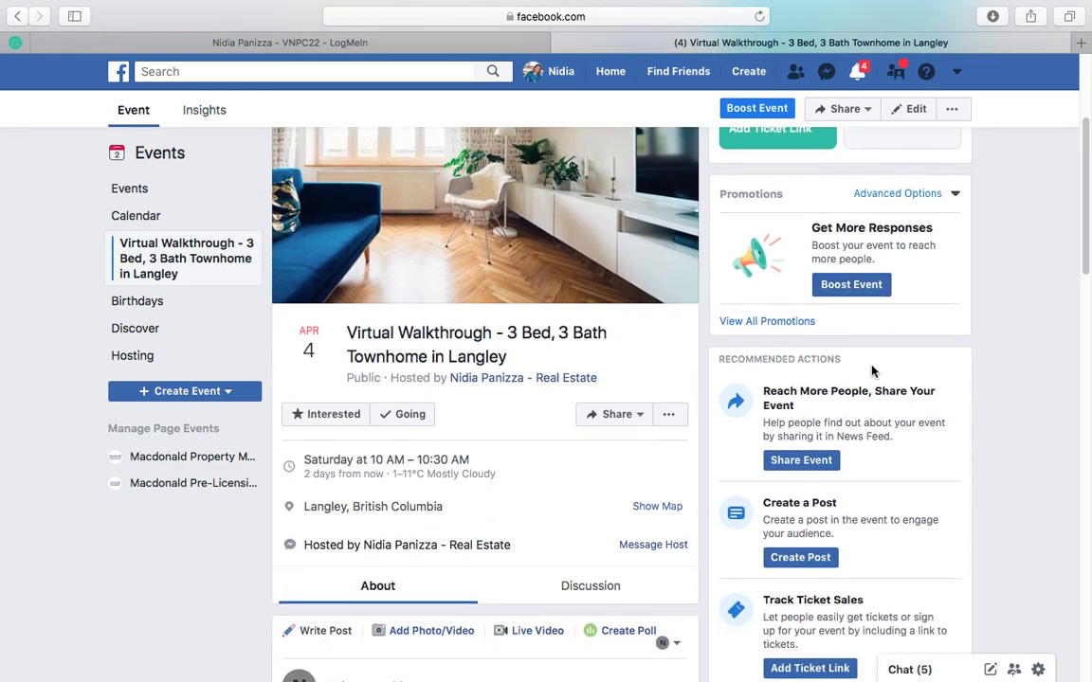
pyautogui.scroll(-3, 873, 371)
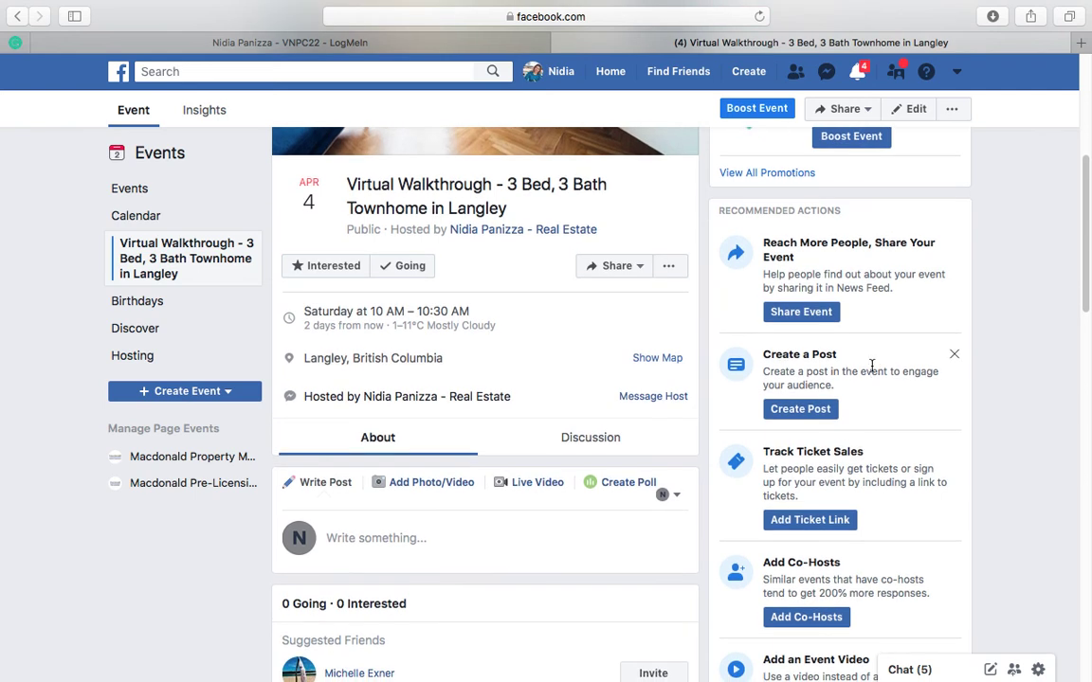
pyautogui.scroll(-1, 872, 366)
pyautogui.scroll(-1, 872, 366)
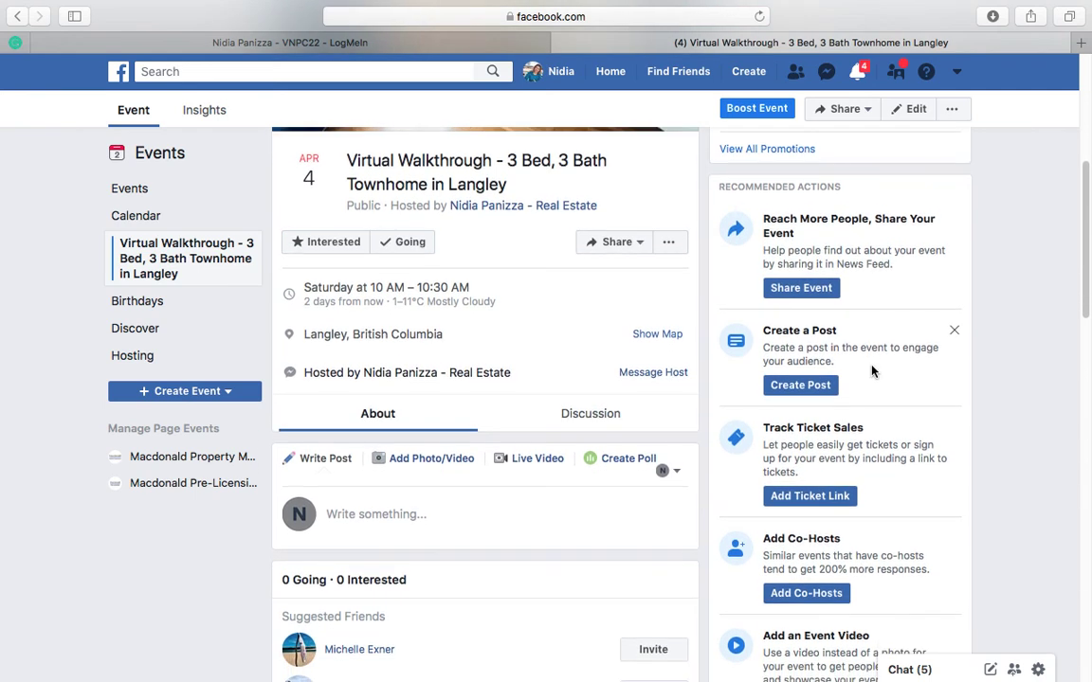
pyautogui.scroll(-3, 873, 369)
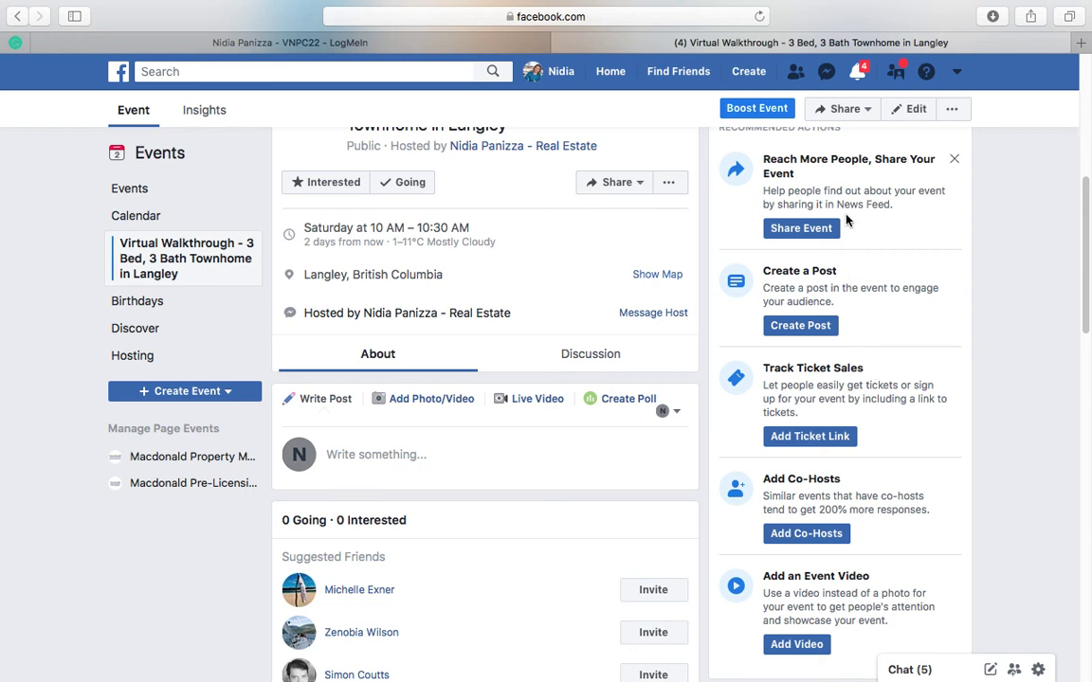
pyautogui.scroll(-2, 858, 237)
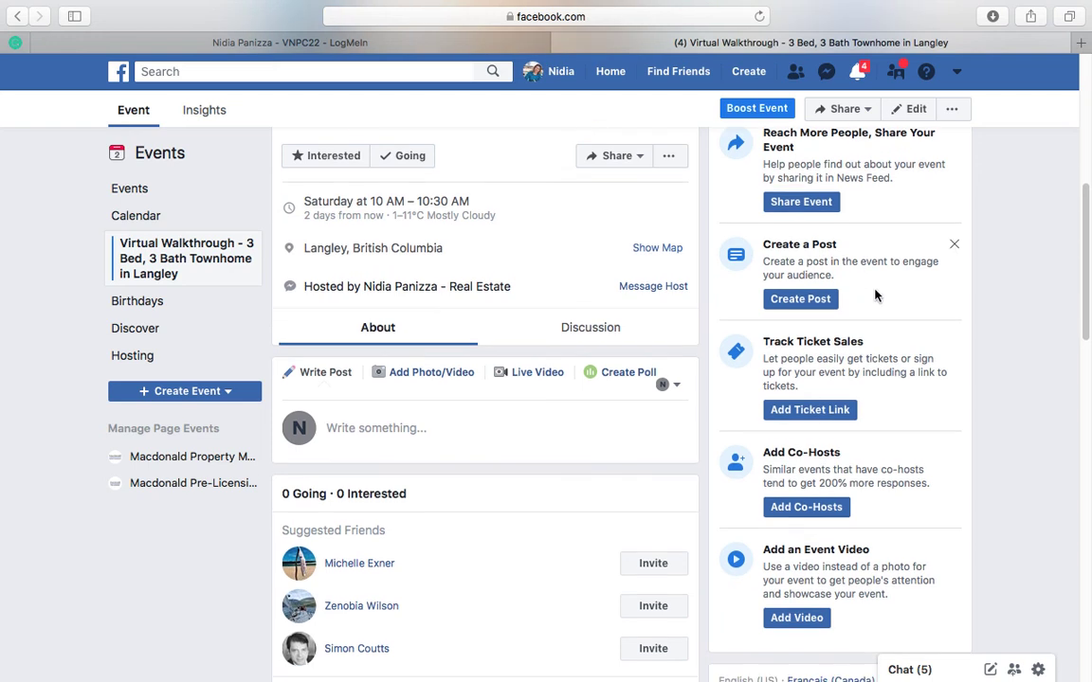
pyautogui.scroll(-3, 875, 296)
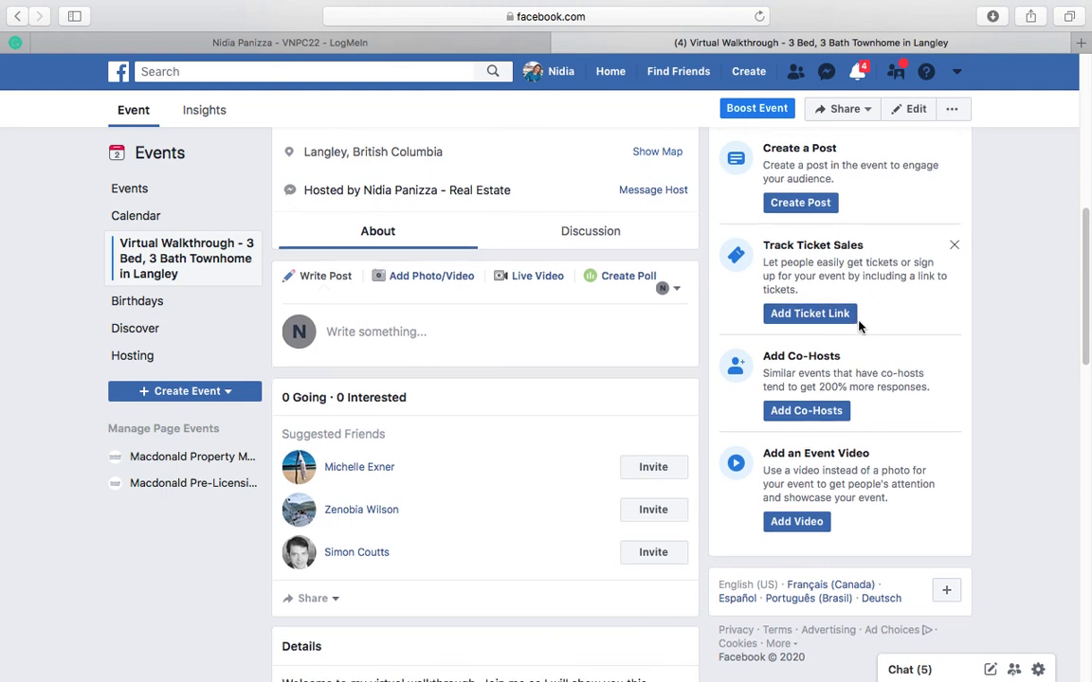
pyautogui.scroll(-1, 860, 326)
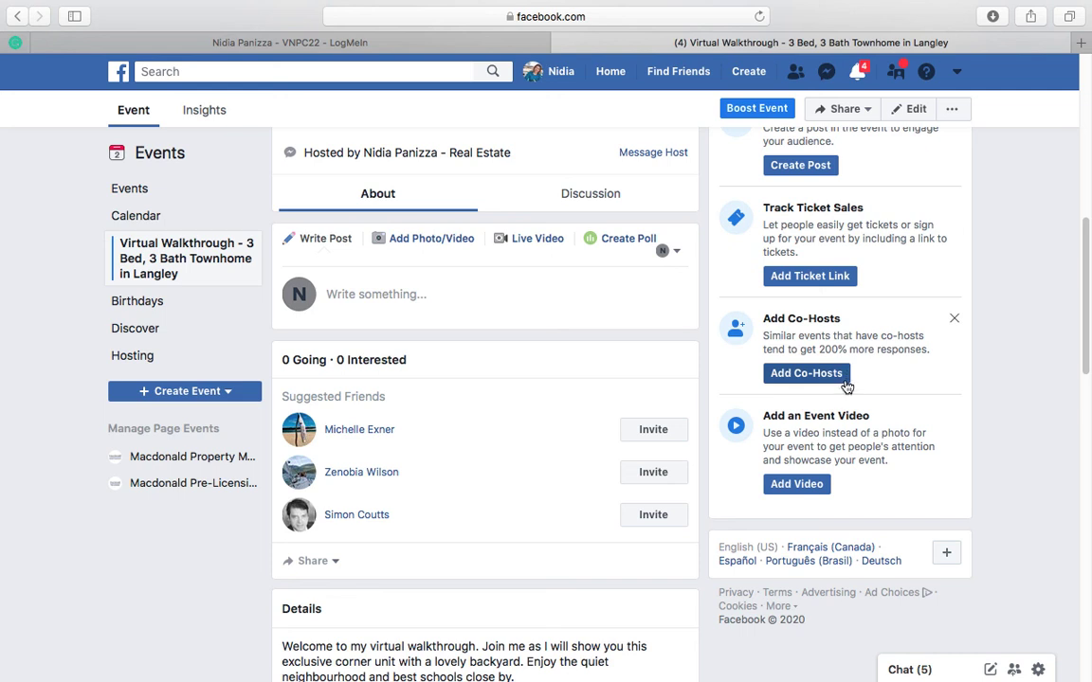
pyautogui.scroll(-1, 769, 404)
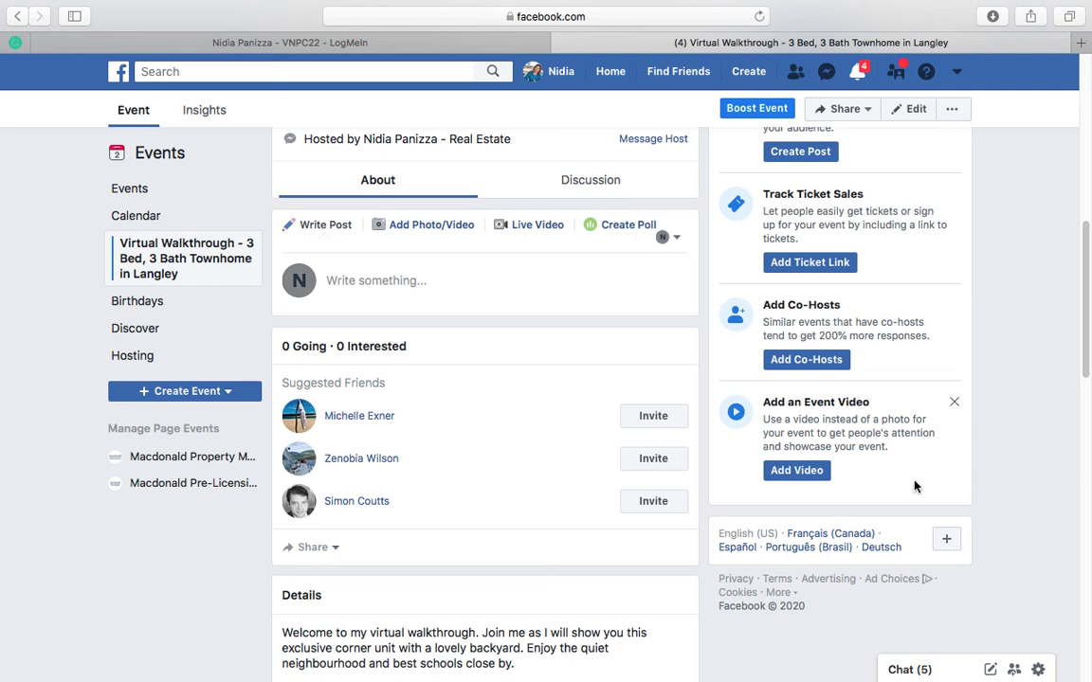
pyautogui.scroll(10, 569, 491)
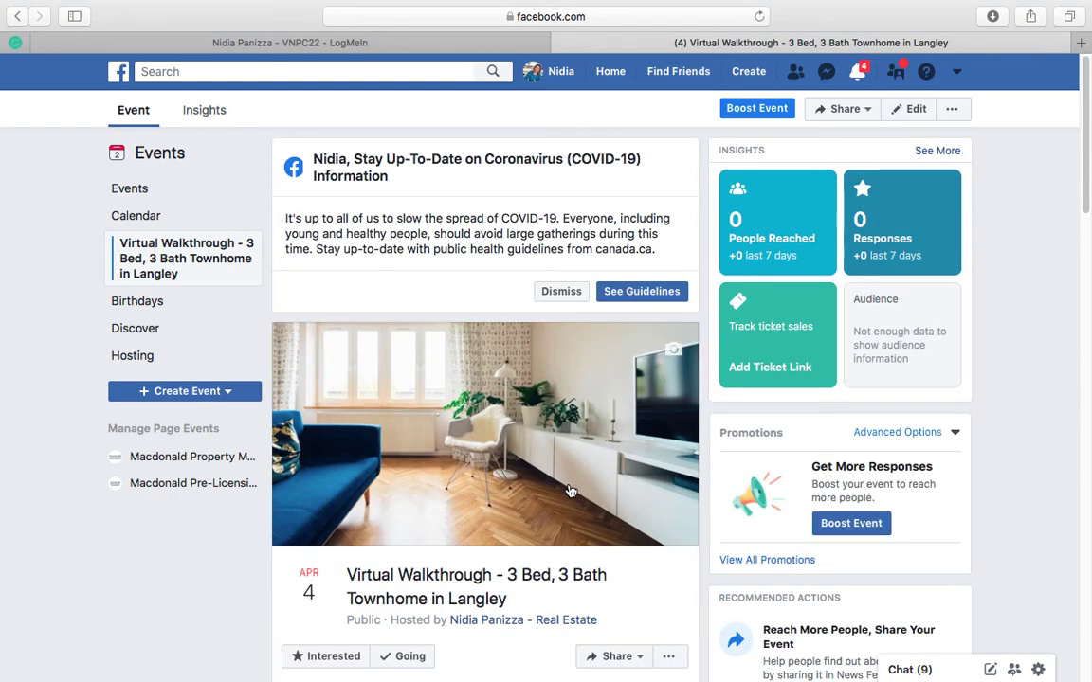